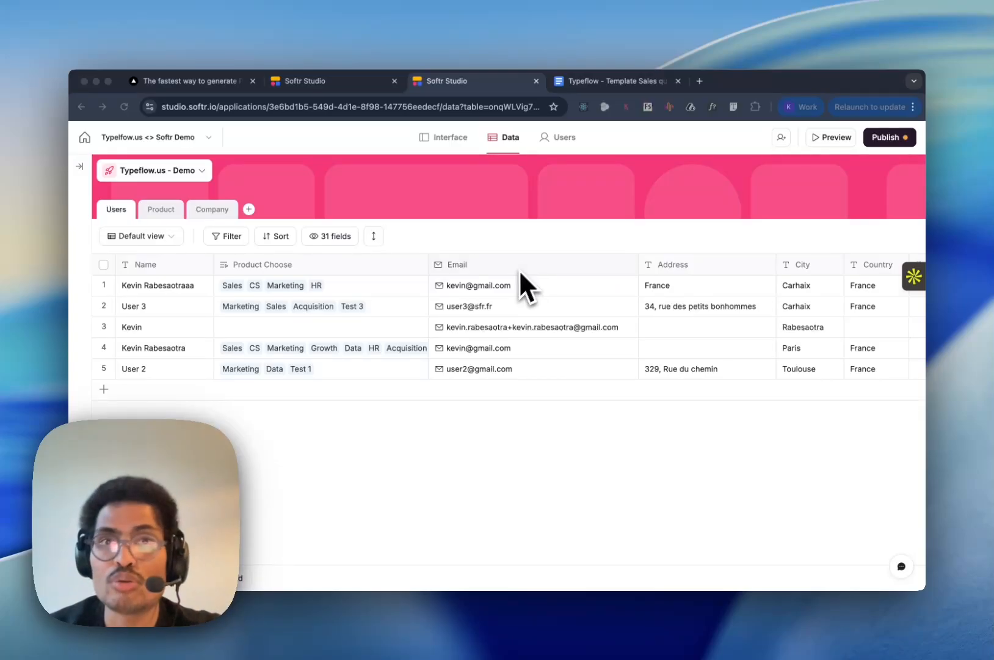
Check the sales quote template and its variables in Google Docs, and return to the Softr Users table
{"action": "left_click", "coordinate": [620, 86]}
{"action": "left_click", "coordinate": [620, 86]}
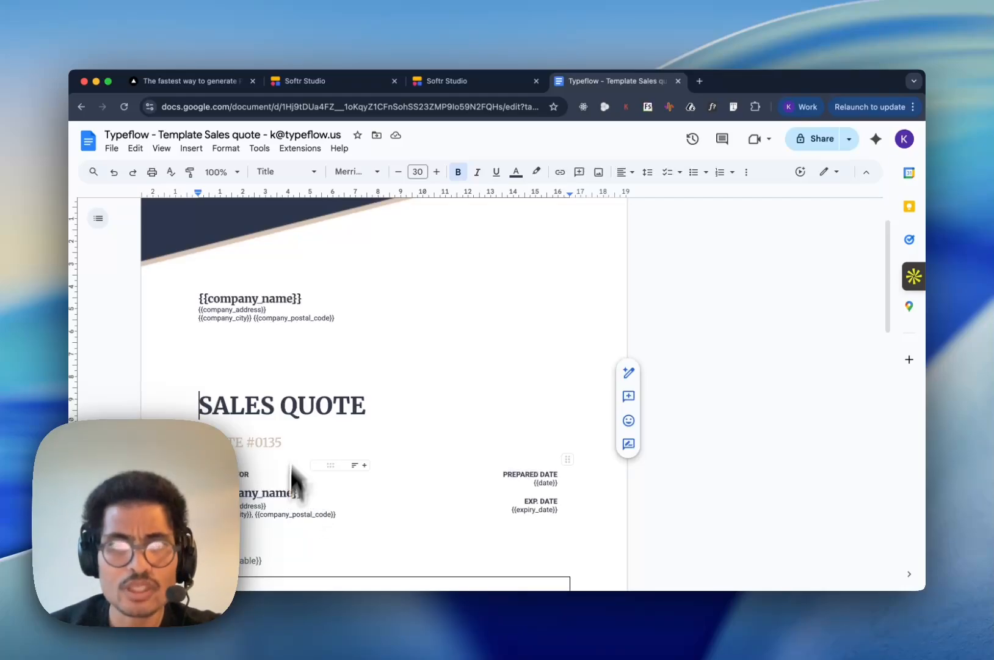
{"action": "left_click", "coordinate": [436, 82]}
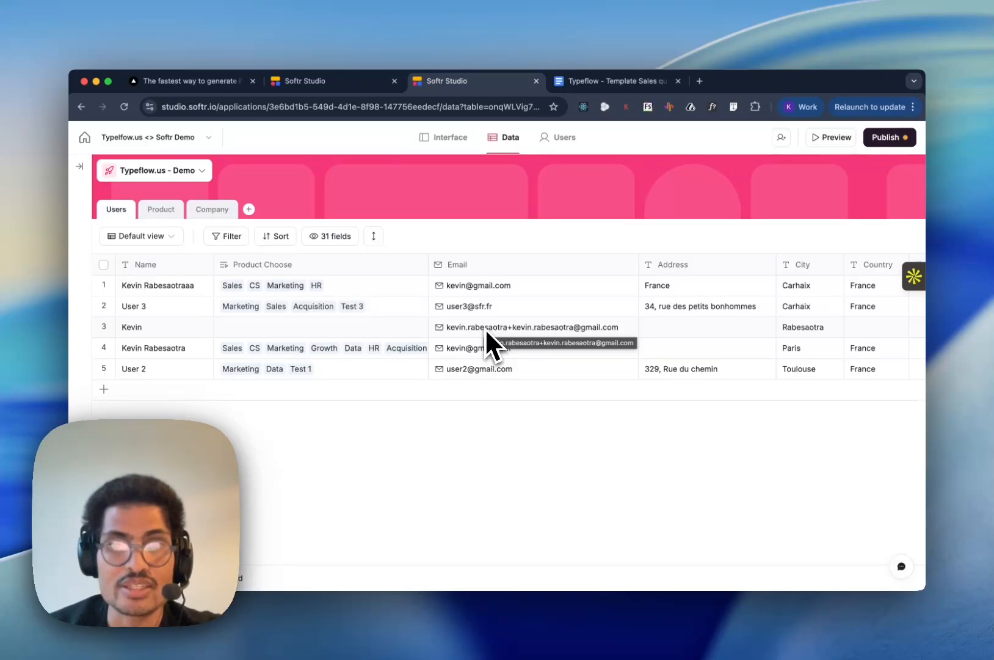
Examine the Softr interface's list block, including its data source, listed records and the Generate PDFs item button among its actions
{"action": "left_click", "coordinate": [456, 144]}
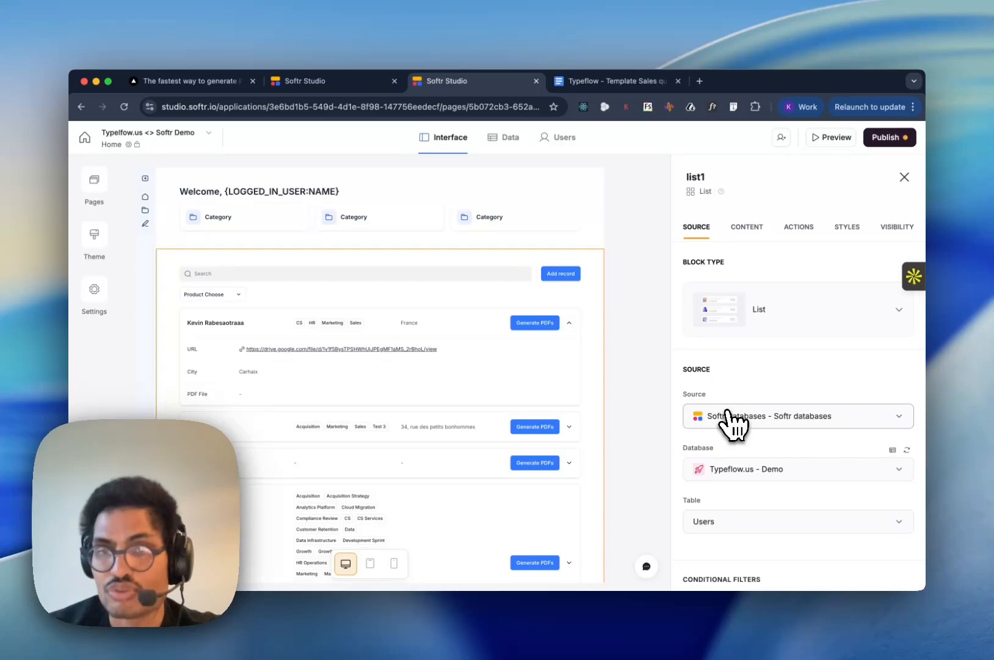
{"action": "scroll", "coordinate": [733, 419], "scroll_direction": "down", "scroll_amount": 1}
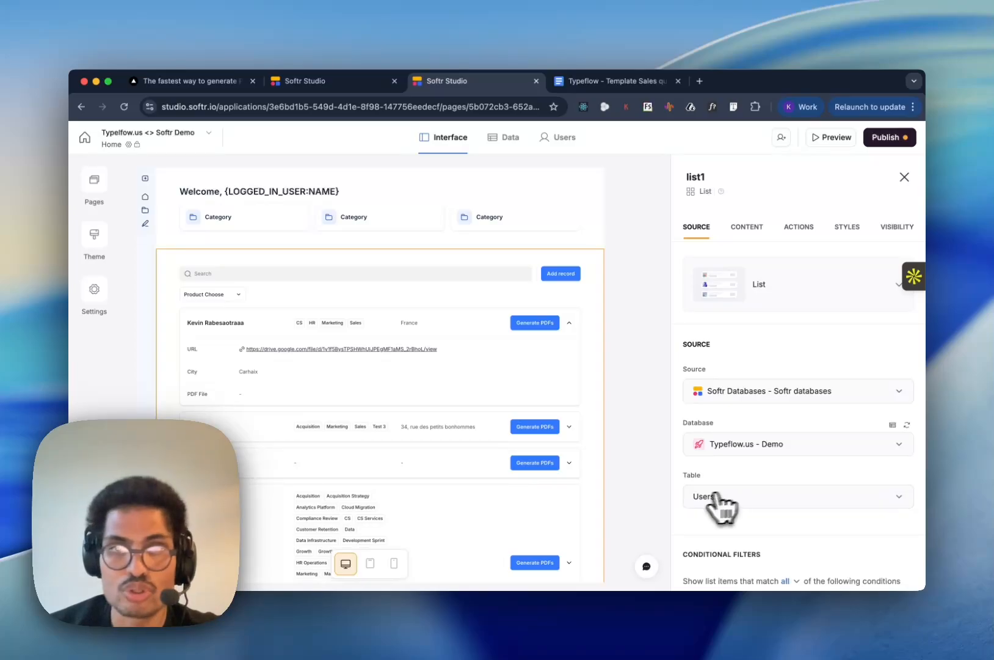
{"action": "scroll", "coordinate": [428, 417], "scroll_direction": "down", "scroll_amount": 5}
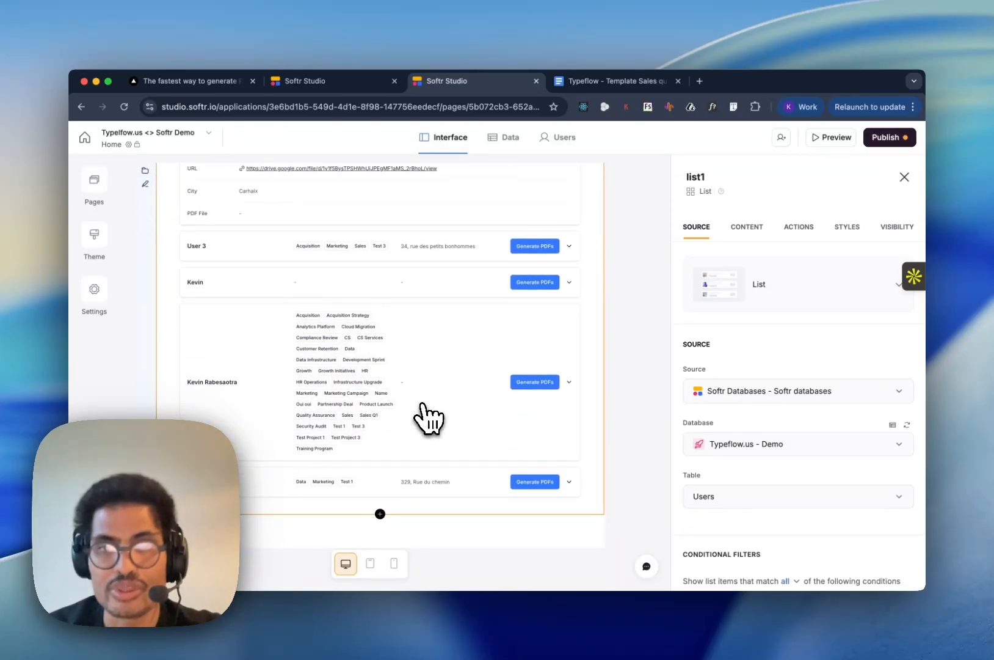
{"action": "scroll", "coordinate": [428, 417], "scroll_direction": "up", "scroll_amount": 5}
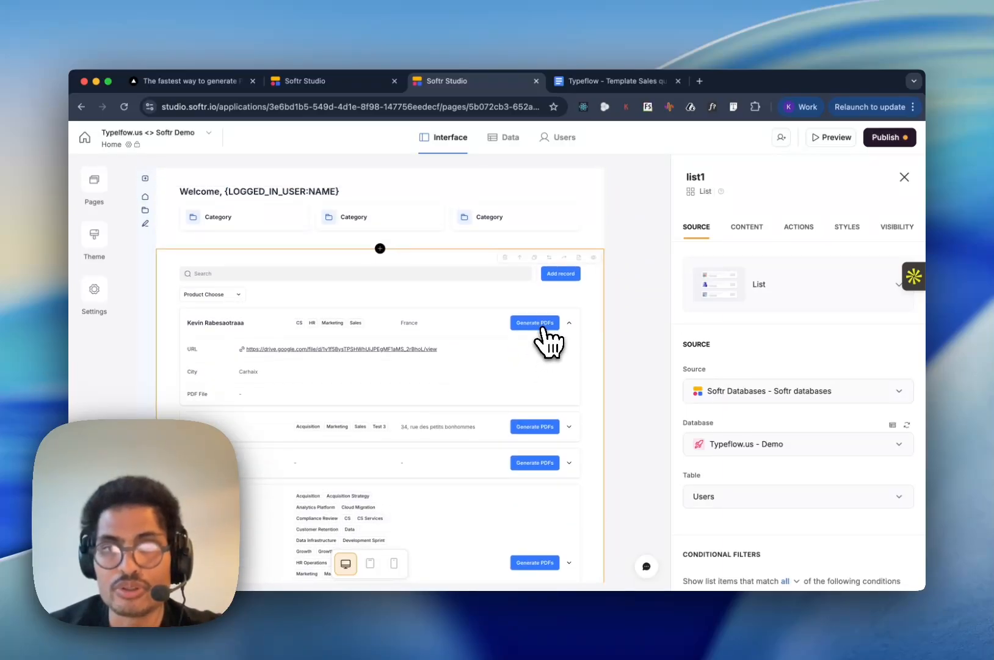
{"action": "left_click", "coordinate": [800, 235]}
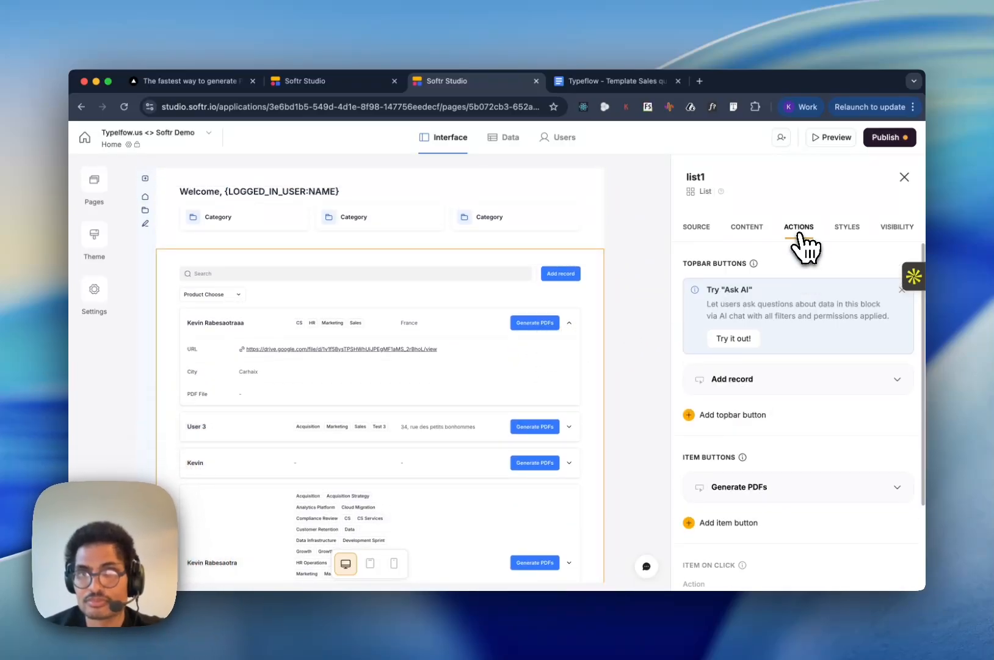
{"action": "scroll", "coordinate": [776, 427], "scroll_direction": "down", "scroll_amount": 1}
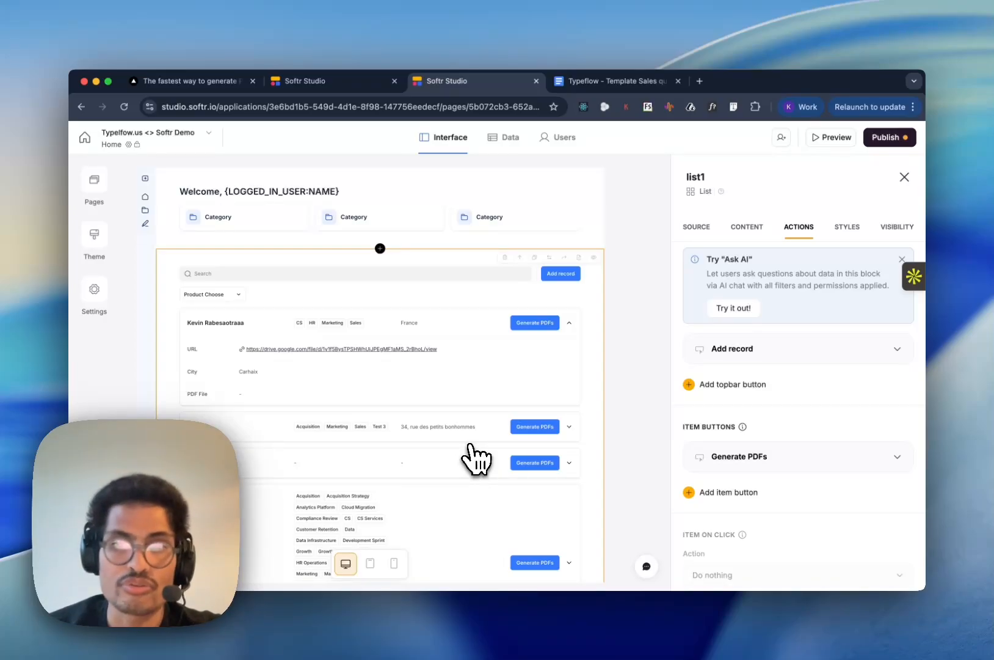
Switch to Typeflow and start a new personal flow based on a Google Docs template
{"action": "left_click", "coordinate": [179, 81]}
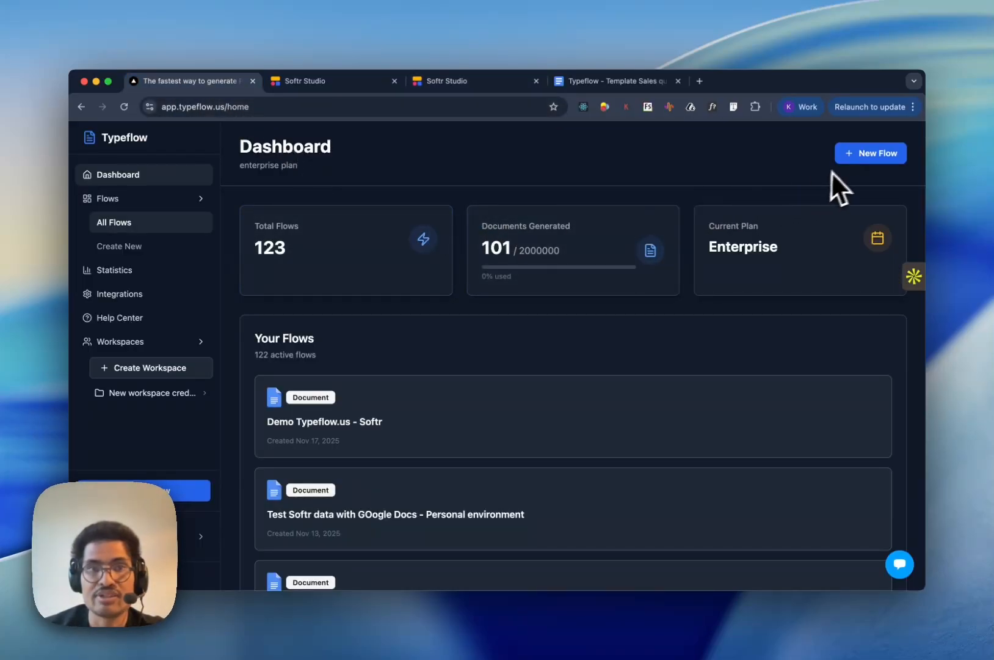
{"action": "left_click", "coordinate": [873, 154]}
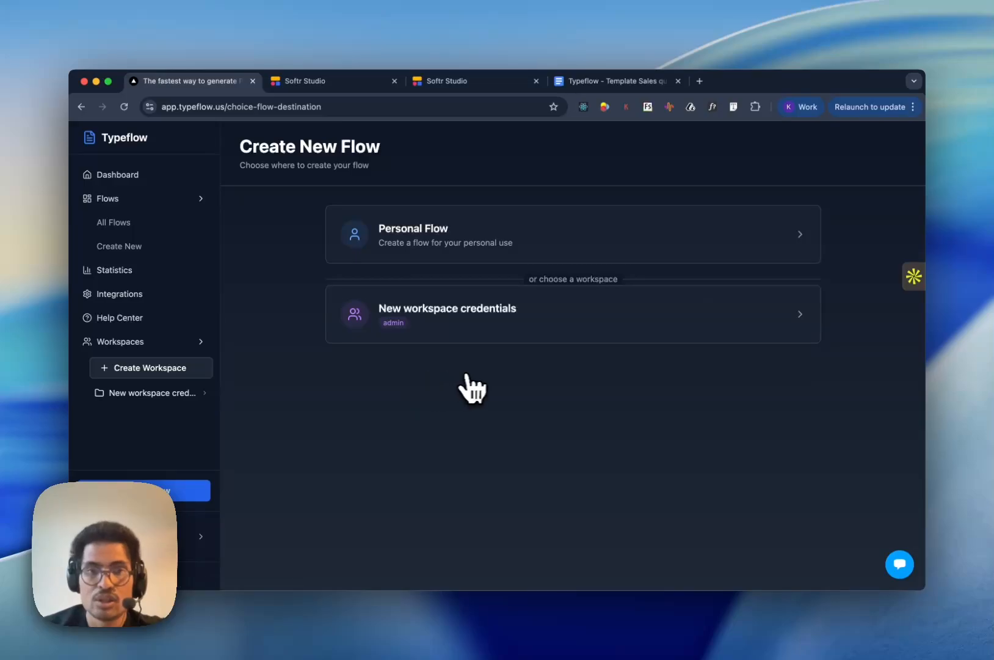
{"action": "left_click", "coordinate": [485, 257]}
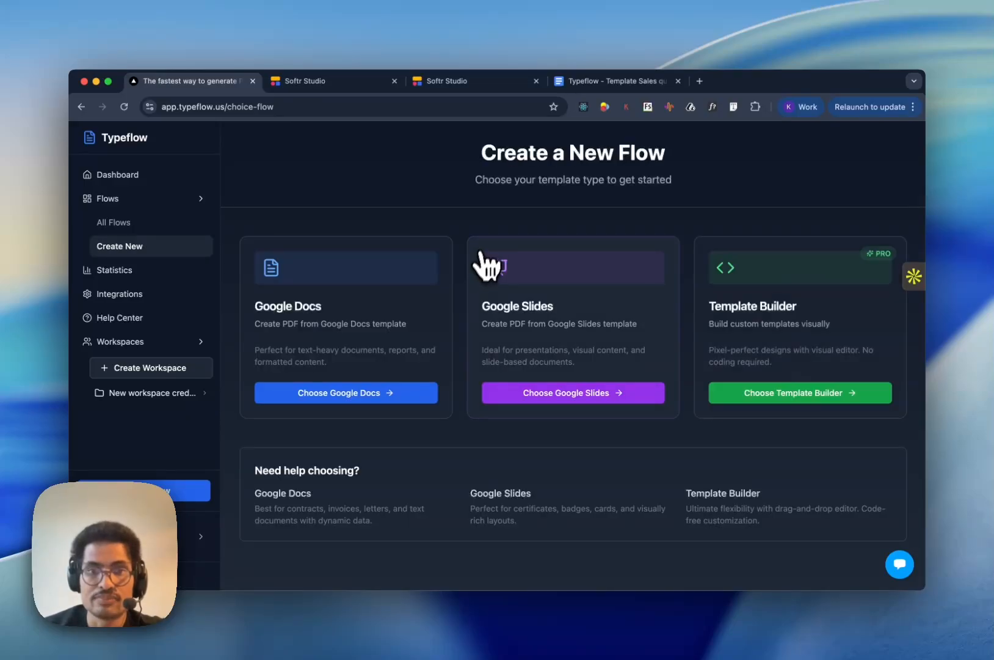
{"action": "left_click", "coordinate": [394, 400]}
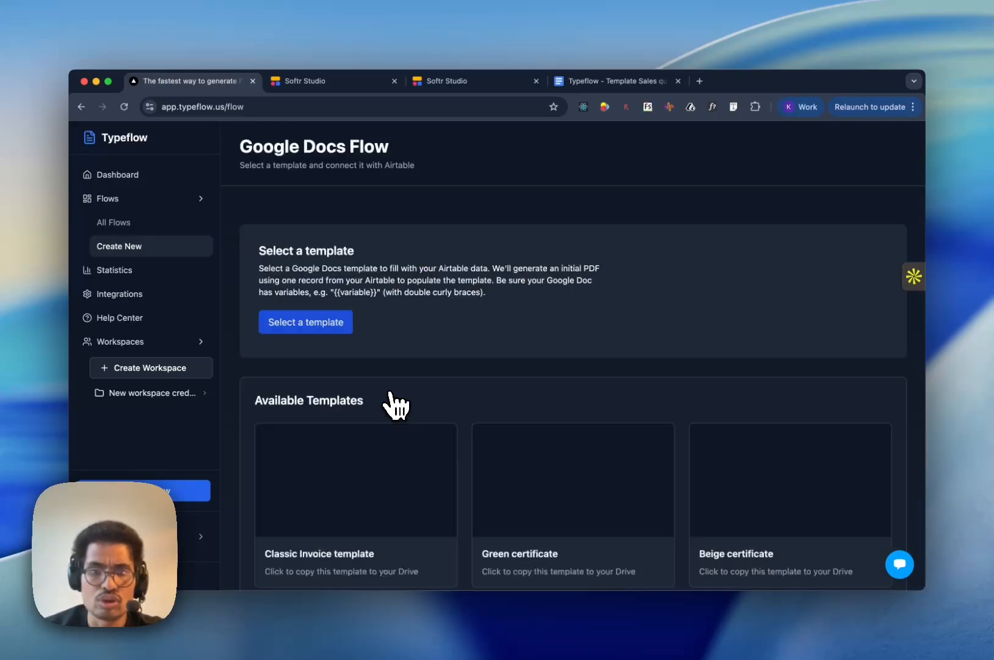
Select the "Typeflow - Template Sales quote" document as the flow's template
{"action": "left_click", "coordinate": [323, 329]}
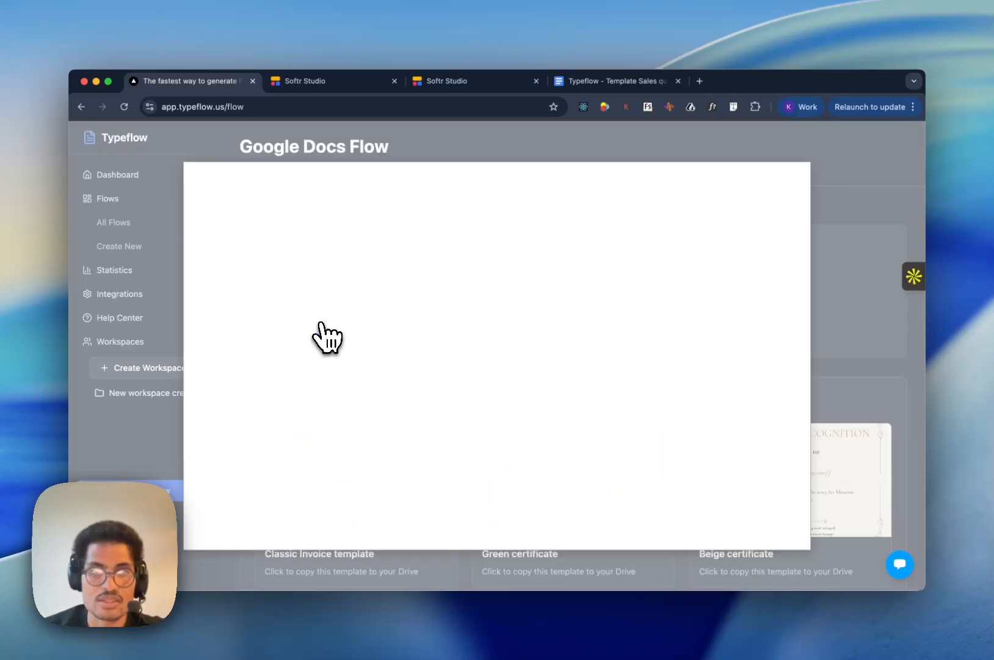
{"action": "left_click", "coordinate": [349, 302]}
{"action": "left_click", "coordinate": [220, 528]}
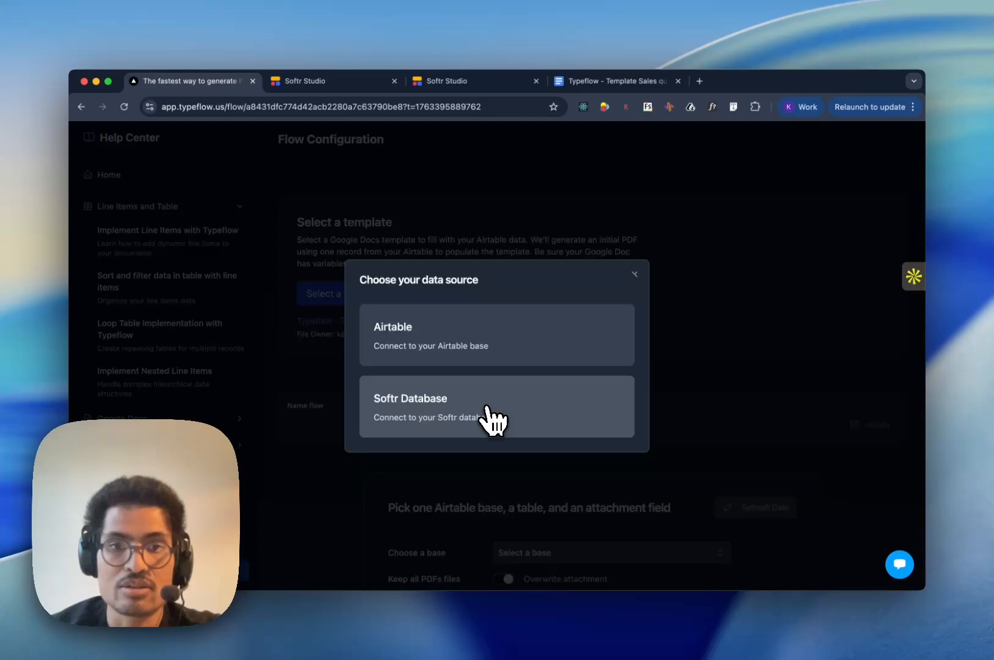
Connect the flow to the Softr database Typeflow.us - Demo, using the Users table and the PDF File attachment field
{"action": "left_click", "coordinate": [408, 419]}
{"action": "left_click", "coordinate": [408, 428]}
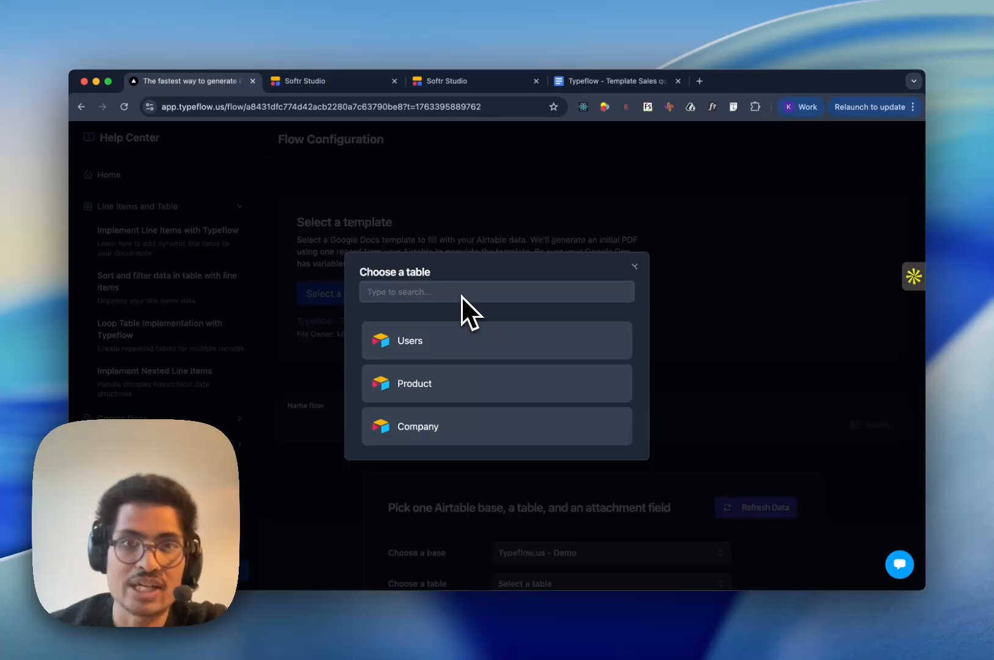
{"action": "left_click", "coordinate": [462, 346]}
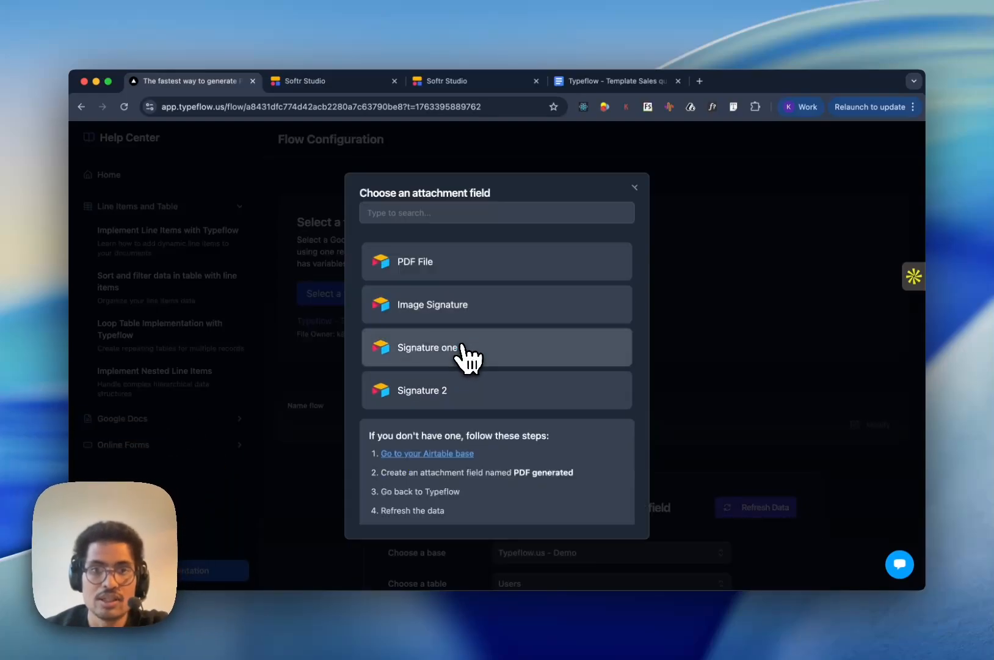
{"action": "left_click", "coordinate": [413, 267]}
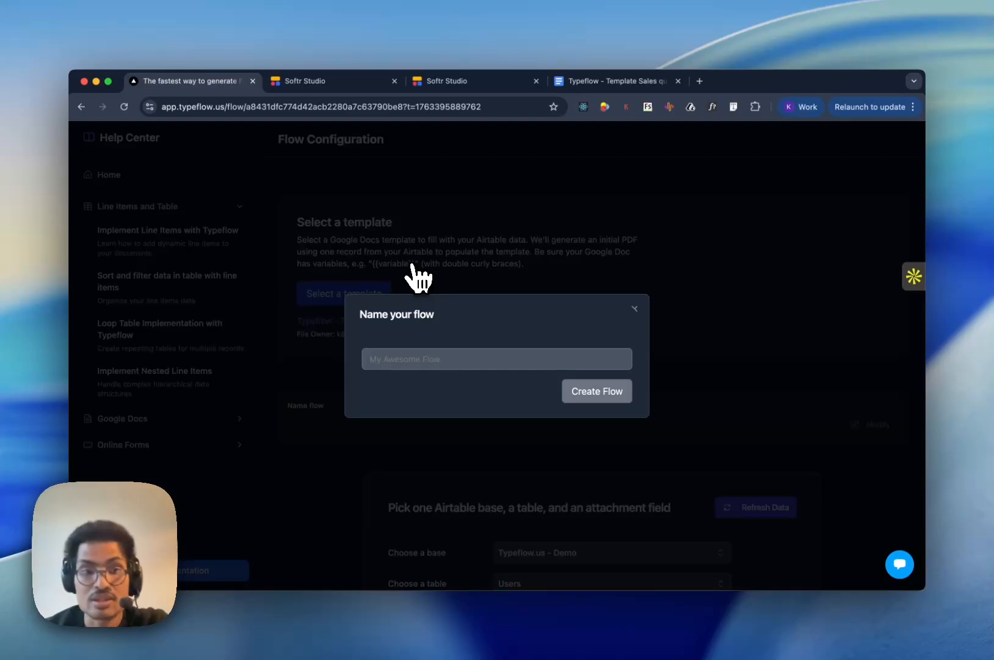
Name the flow "Demo Typeflow <> Softr" and create it
{"action": "left_click", "coordinate": [442, 360]}
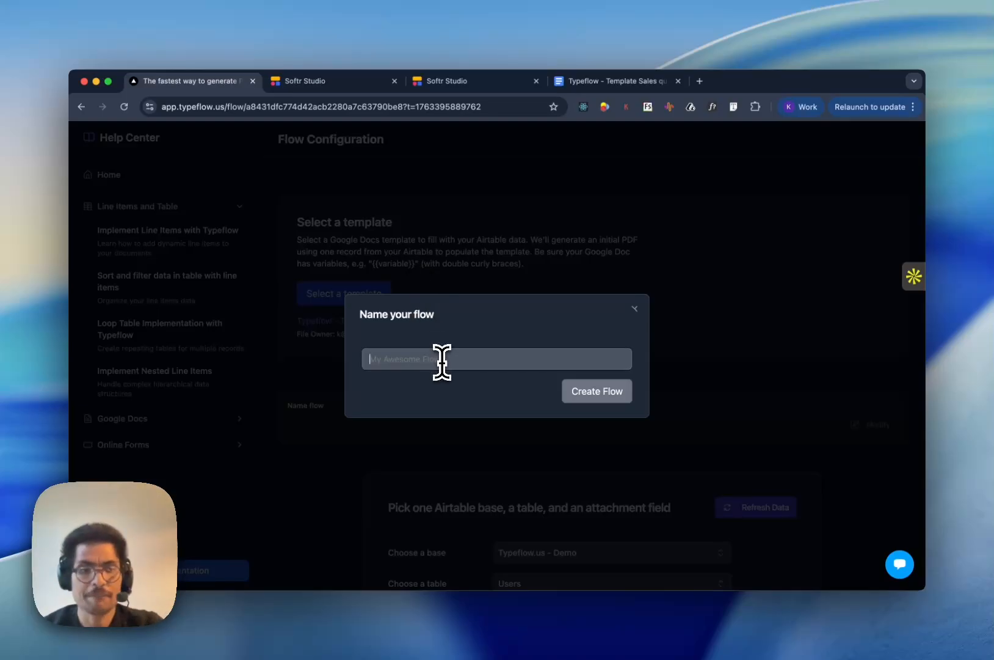
{"action": "type", "text": "Demo Typeflow <> Softr"}
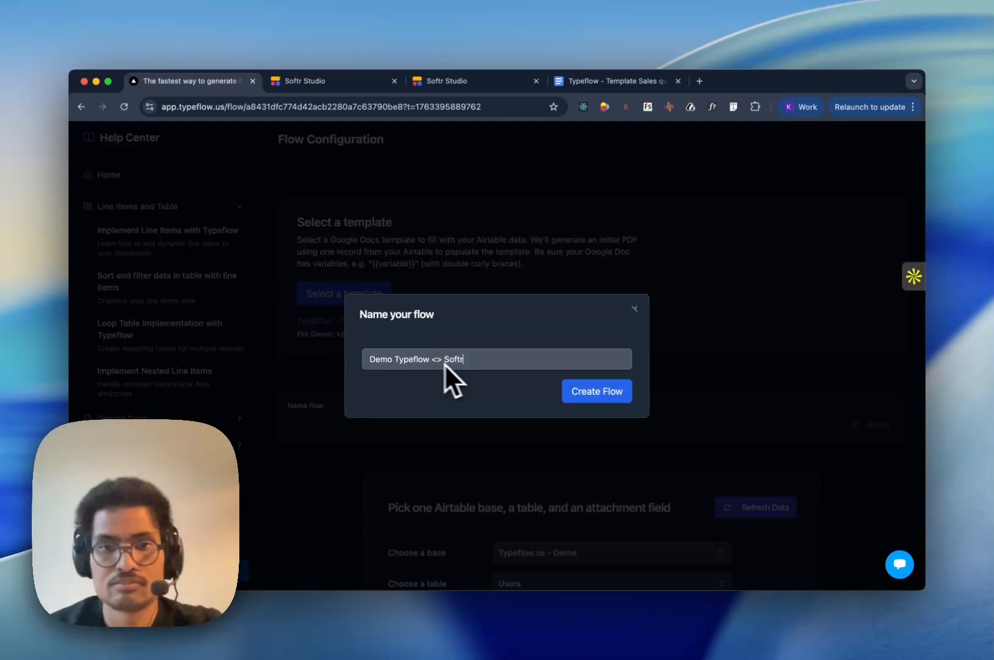
{"action": "left_click", "coordinate": [571, 394]}
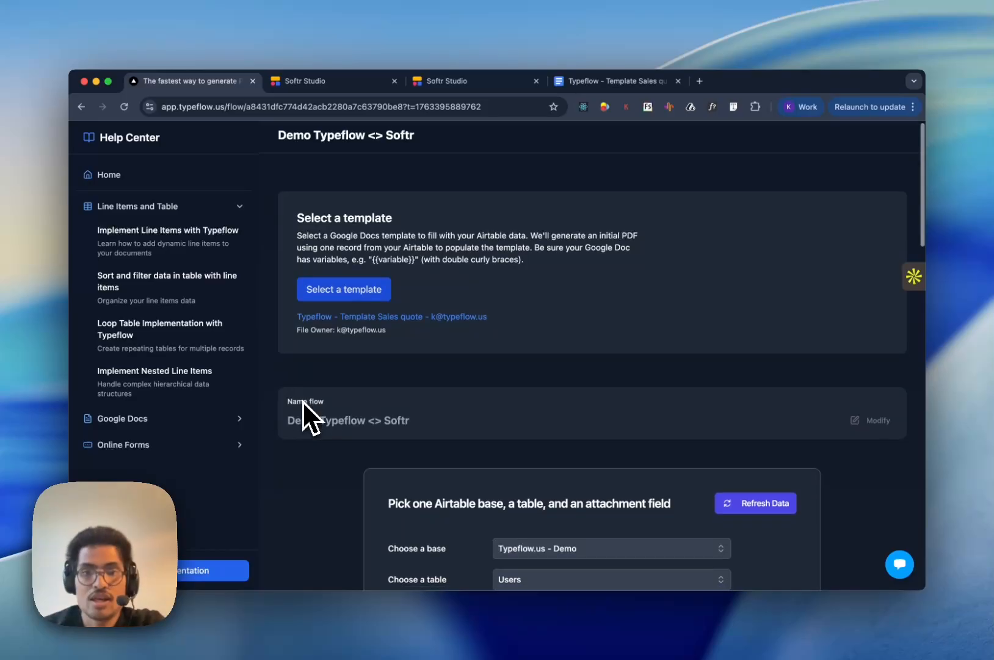
Map the document variables {{company_name}} to Name, {{company_address}} to Address and {{company_city}} to City
{"action": "scroll", "coordinate": [303, 401], "scroll_direction": "down", "scroll_amount": 3}
{"action": "scroll", "coordinate": [303, 402], "scroll_direction": "down", "scroll_amount": 15}
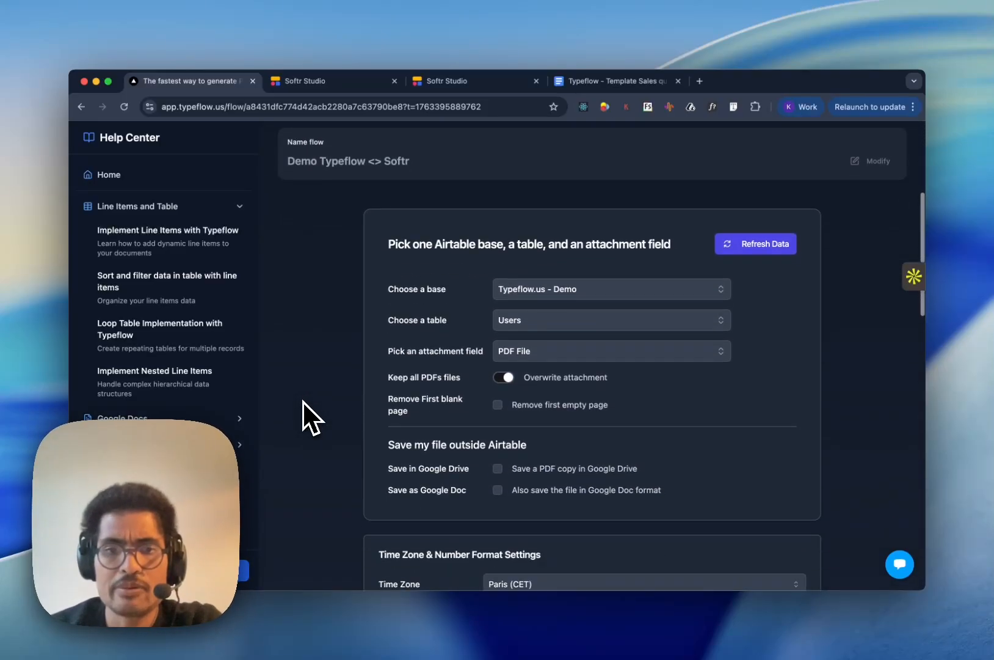
{"action": "scroll", "coordinate": [303, 402], "scroll_direction": "down", "scroll_amount": 2}
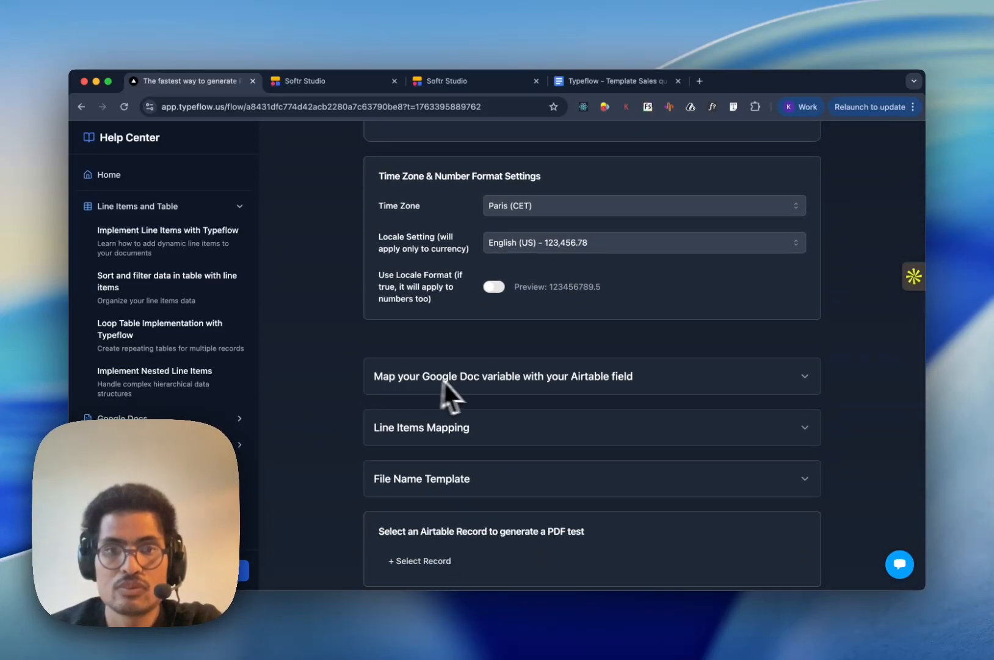
{"action": "left_click", "coordinate": [468, 386]}
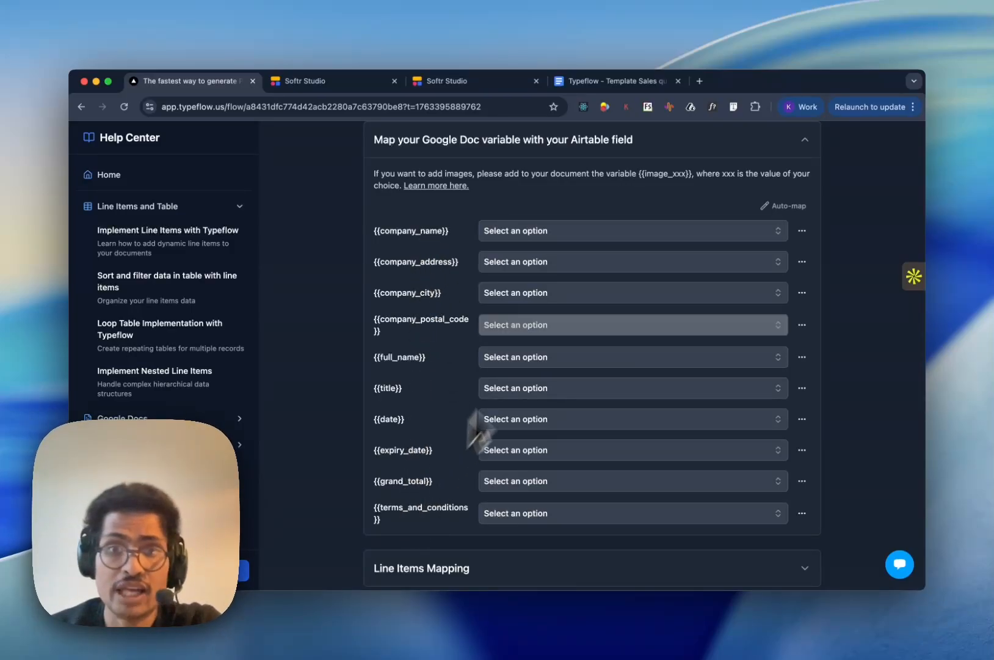
{"action": "left_click", "coordinate": [611, 237]}
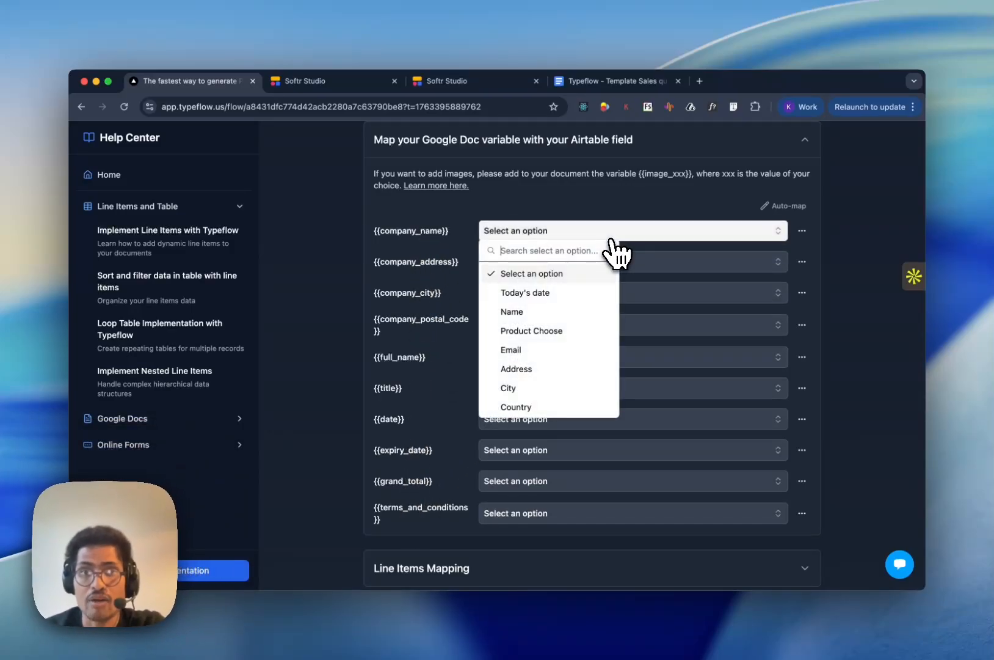
{"action": "left_click", "coordinate": [596, 308]}
{"action": "left_click", "coordinate": [549, 269]}
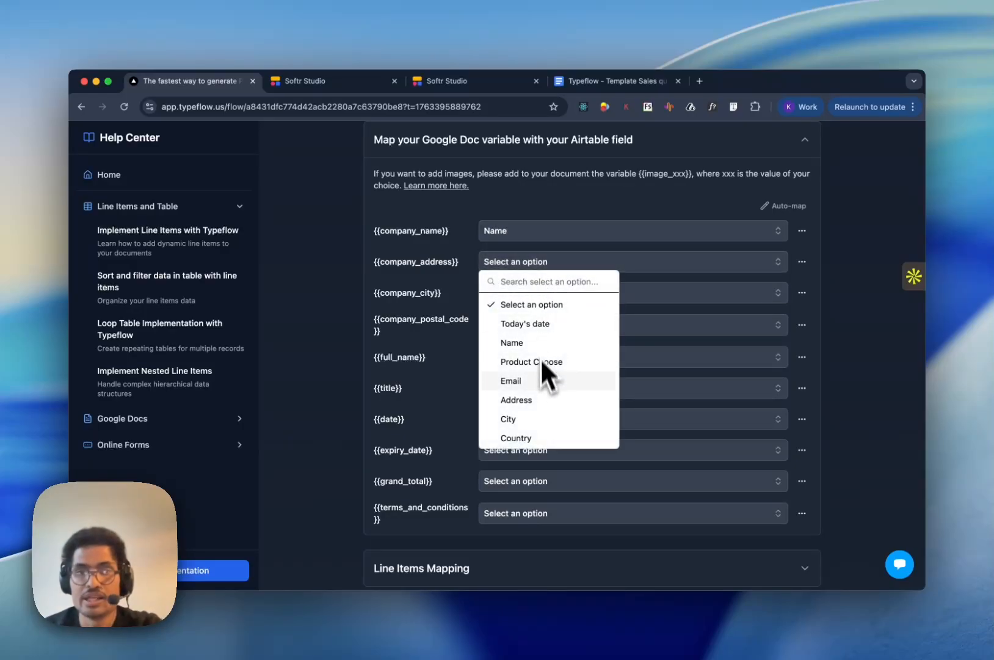
{"action": "left_click", "coordinate": [538, 399]}
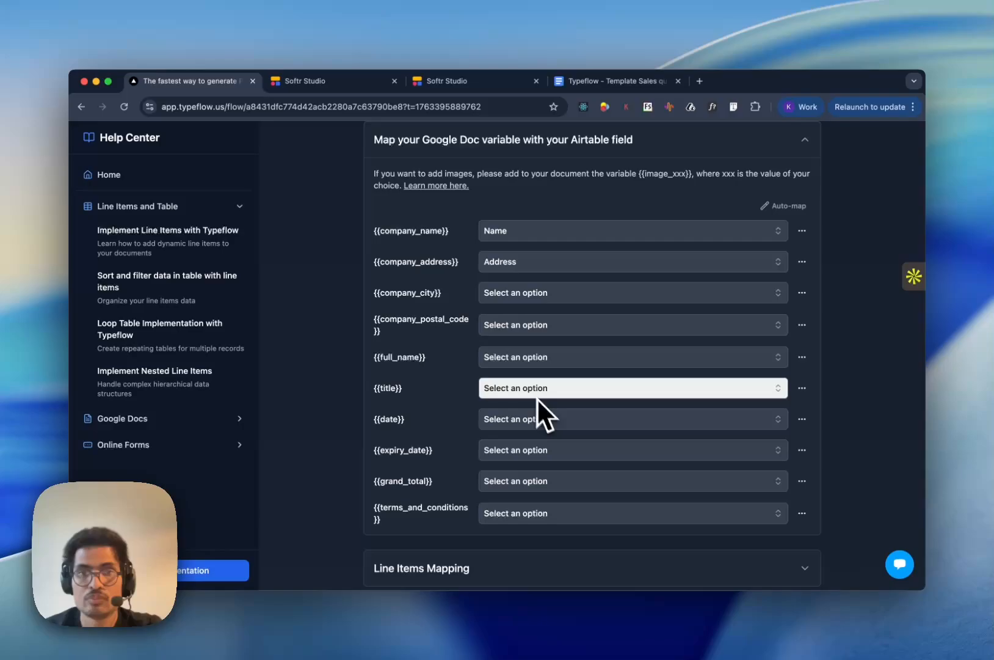
{"action": "left_click", "coordinate": [490, 295]}
{"action": "left_click", "coordinate": [523, 448]}
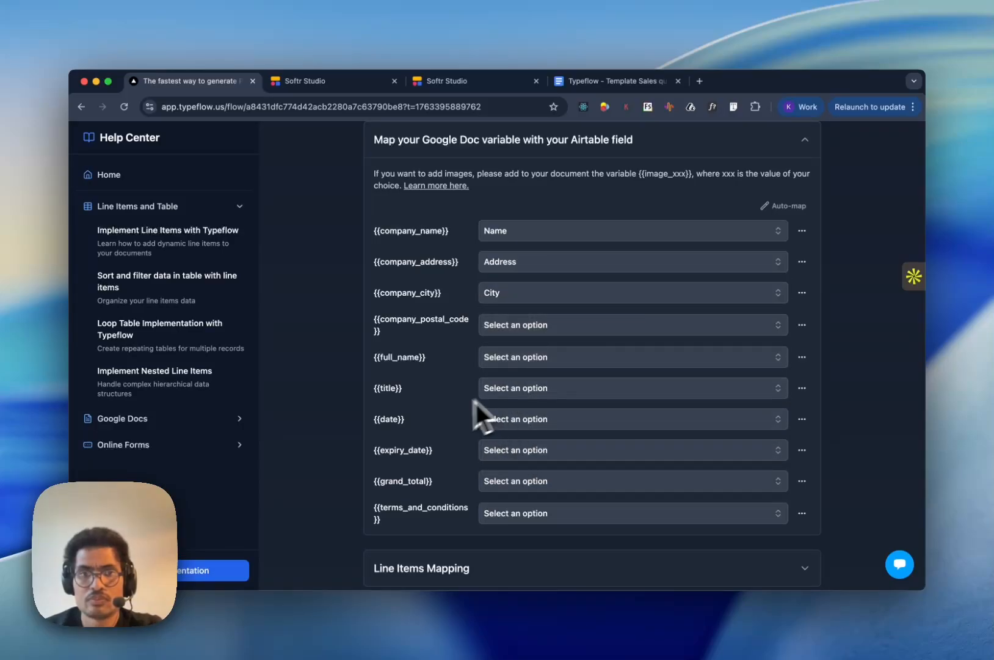
Open the Line Items Mapping settings of the flow
{"action": "scroll", "coordinate": [428, 428], "scroll_direction": "down", "scroll_amount": 2}
{"action": "scroll", "coordinate": [421, 442], "scroll_direction": "down", "scroll_amount": 3}
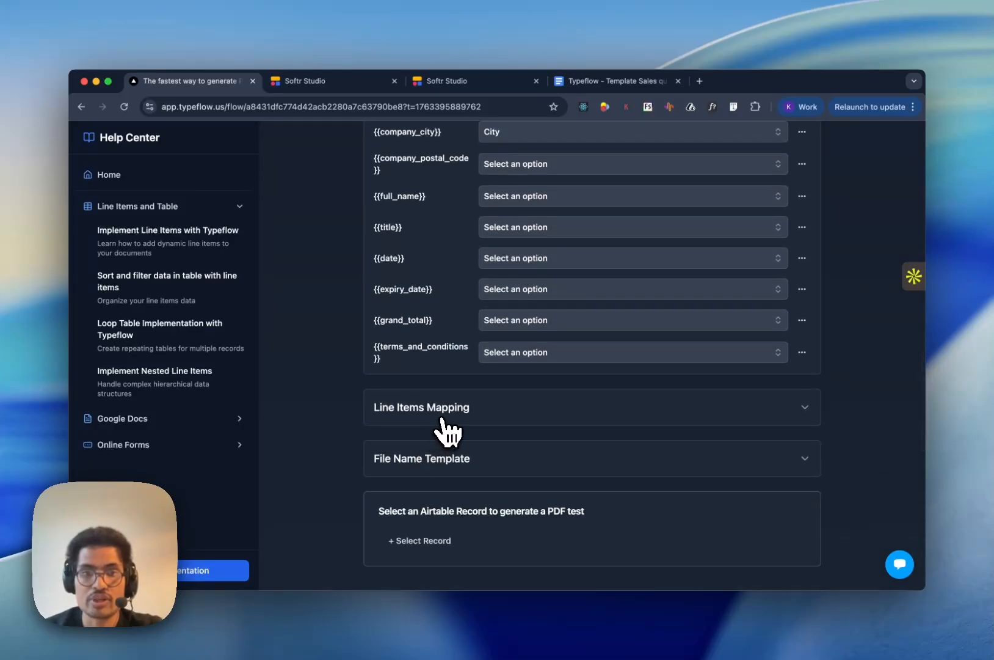
{"action": "left_click", "coordinate": [444, 402]}
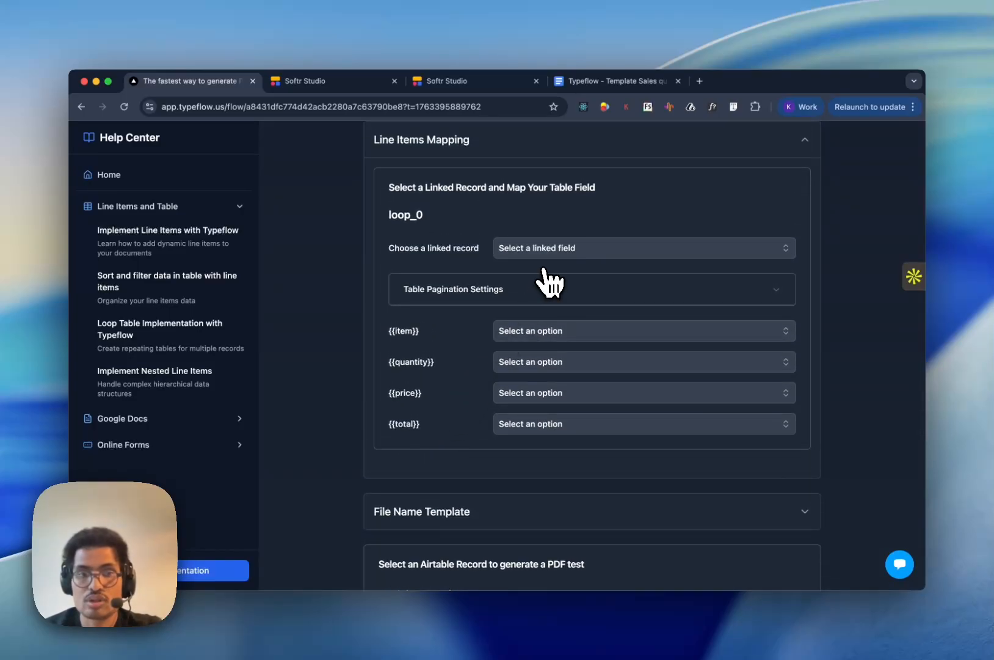
Check the Users table and its Product Choose linked field in Softr, and return to the Typeflow flow
{"action": "left_click", "coordinate": [466, 81]}
{"action": "left_click", "coordinate": [330, 84]}
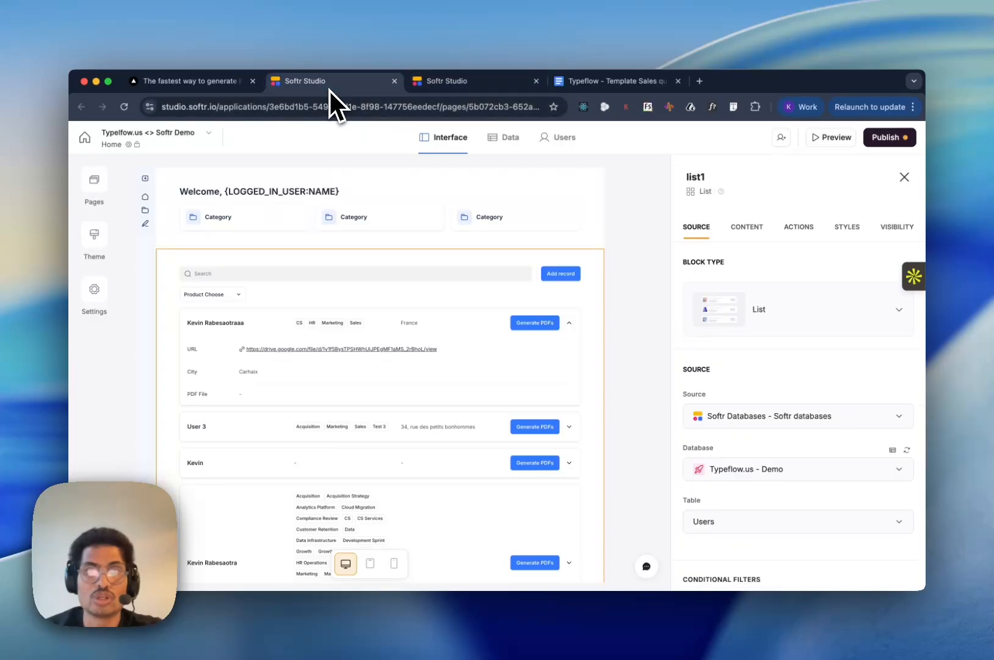
{"action": "left_click", "coordinate": [495, 136]}
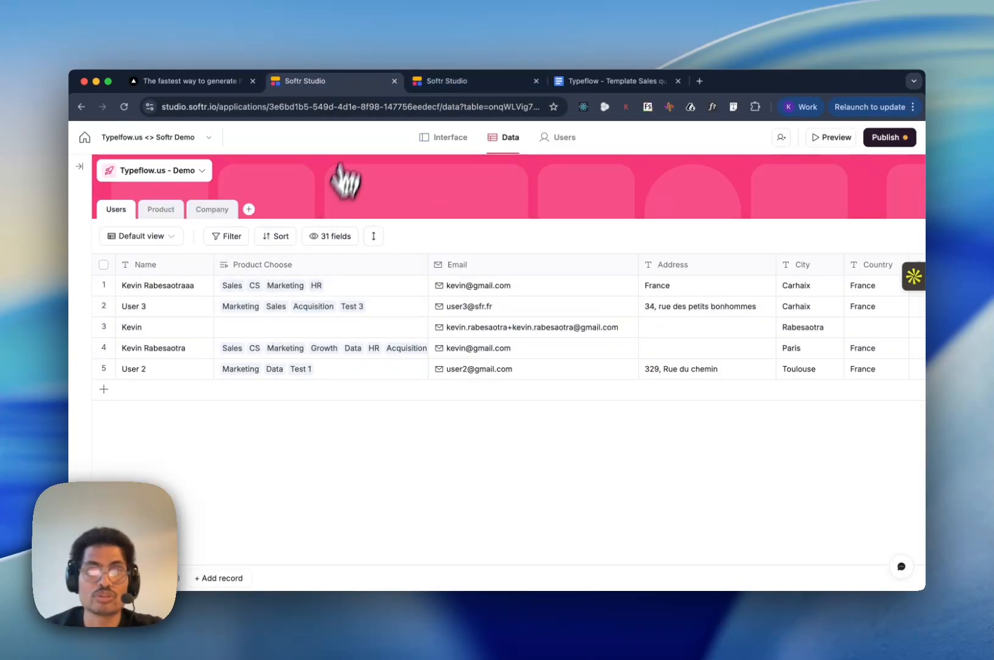
{"action": "left_click", "coordinate": [449, 81]}
{"action": "left_click", "coordinate": [225, 86]}
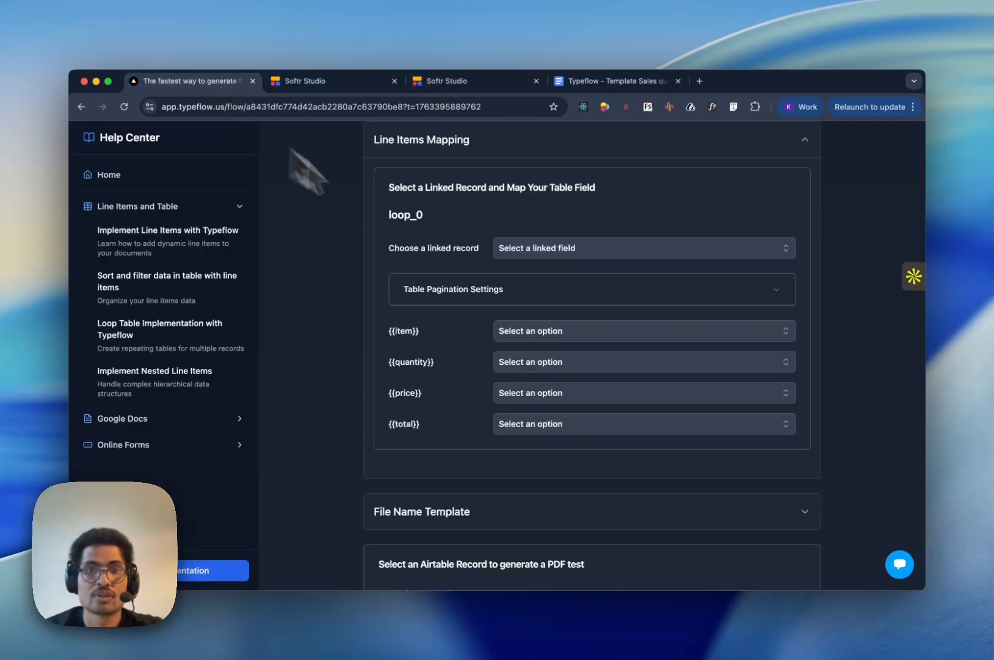
Set Product Choose as the linked record for loop_0 and map {{item}} to Name
{"action": "left_click", "coordinate": [525, 251]}
{"action": "left_click", "coordinate": [539, 207]}
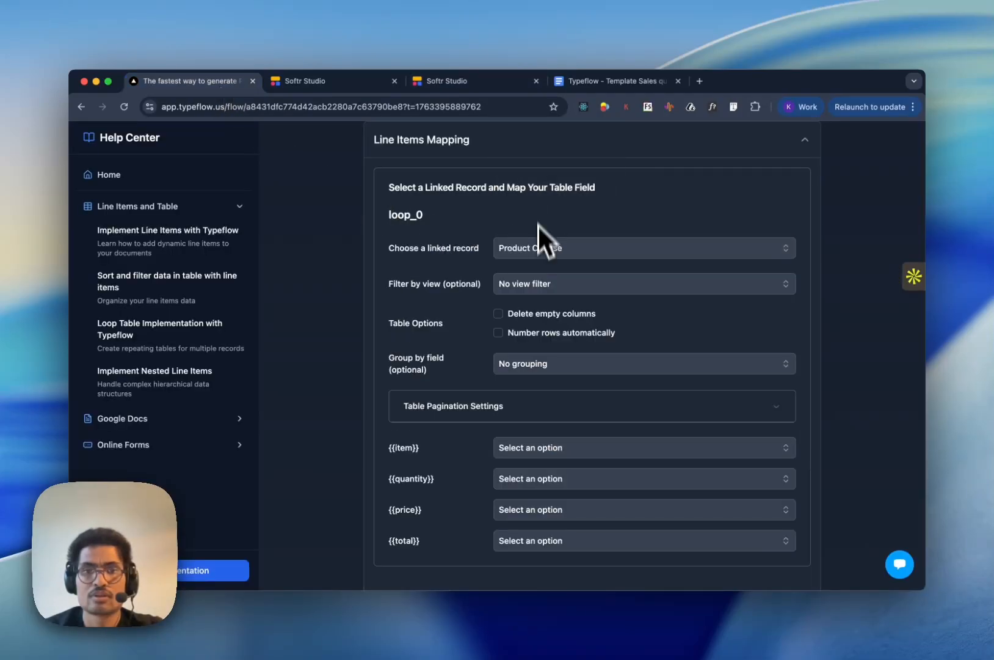
{"action": "left_click", "coordinate": [533, 455]}
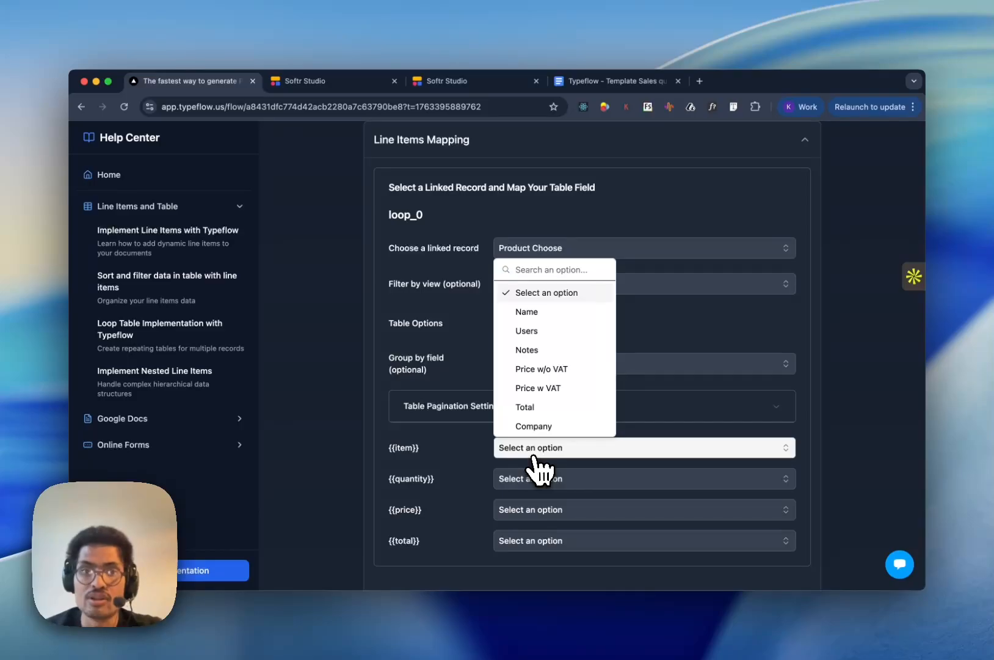
{"action": "left_click", "coordinate": [526, 312]}
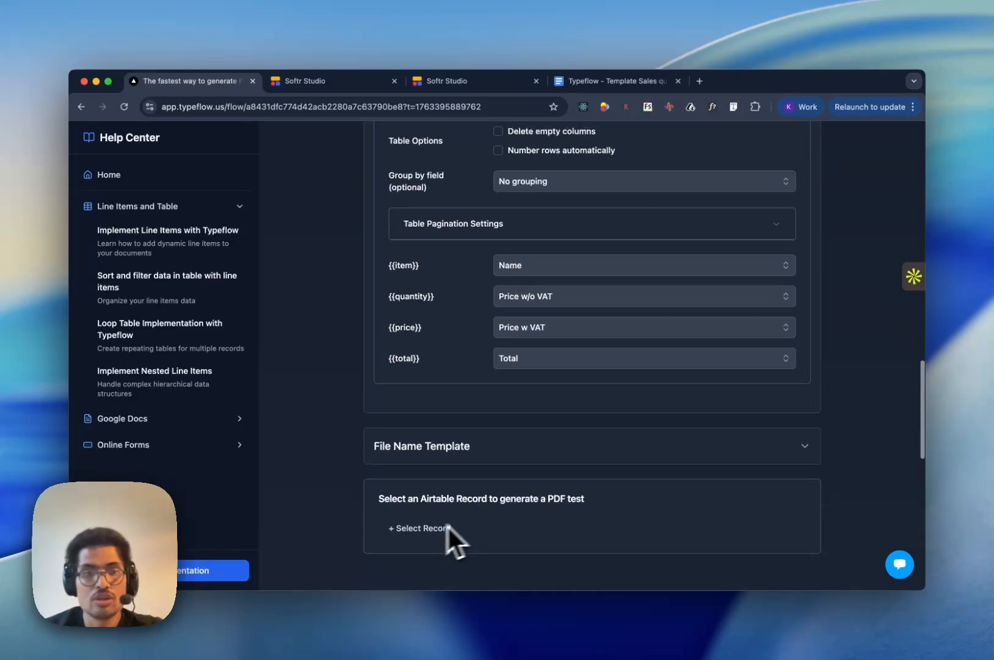
Open the record selection for generating a test PDF
{"action": "scroll", "coordinate": [447, 524], "scroll_direction": "down", "scroll_amount": 1}
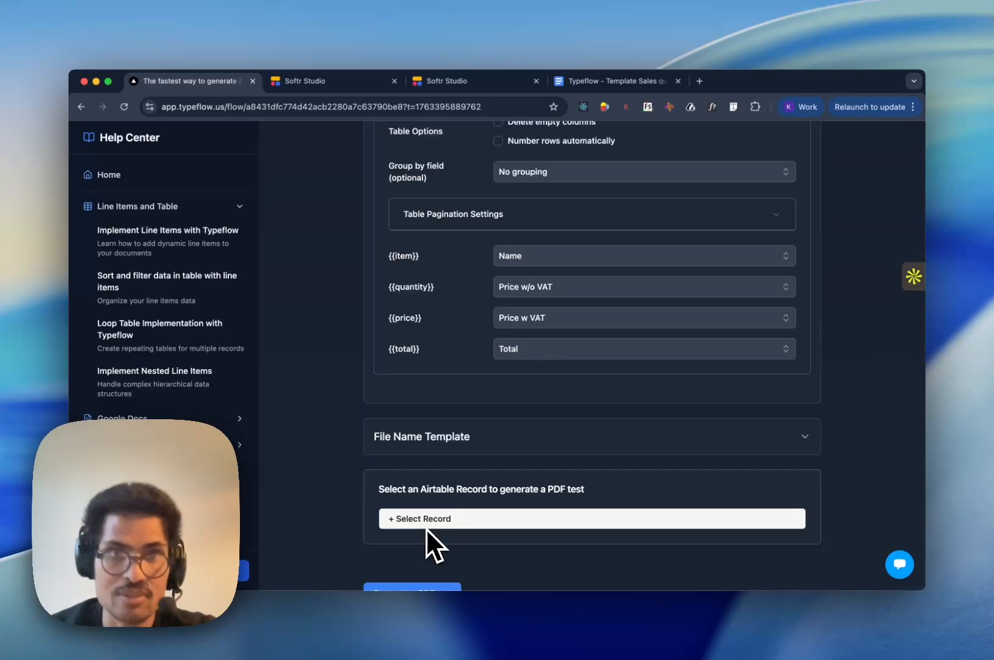
{"action": "left_click", "coordinate": [426, 518]}
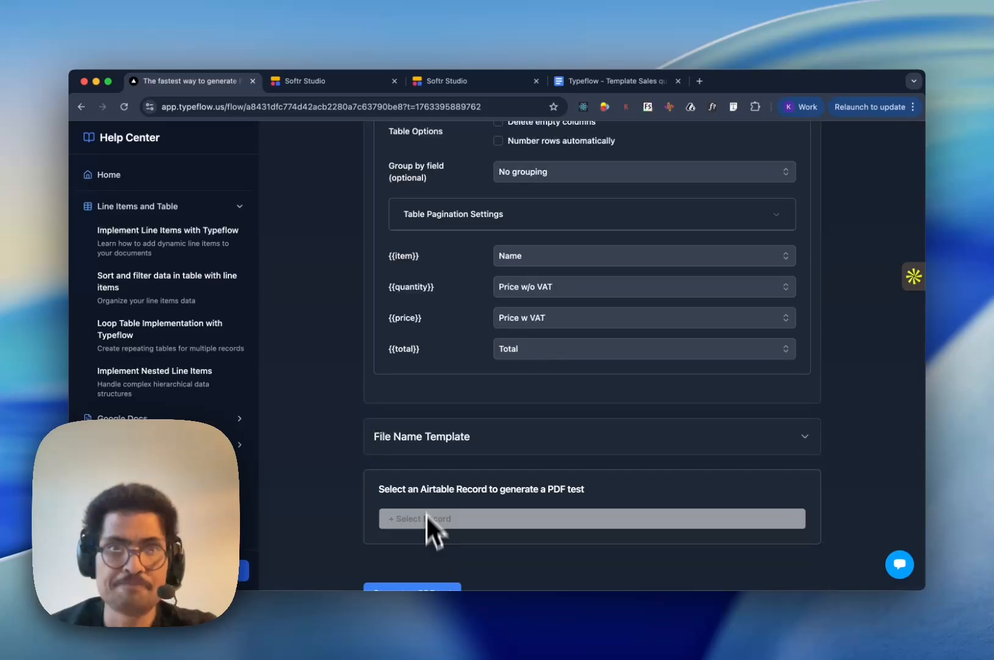
Switch to Softr Studio and open the action settings of the Home page's list block
{"action": "left_click", "coordinate": [342, 82]}
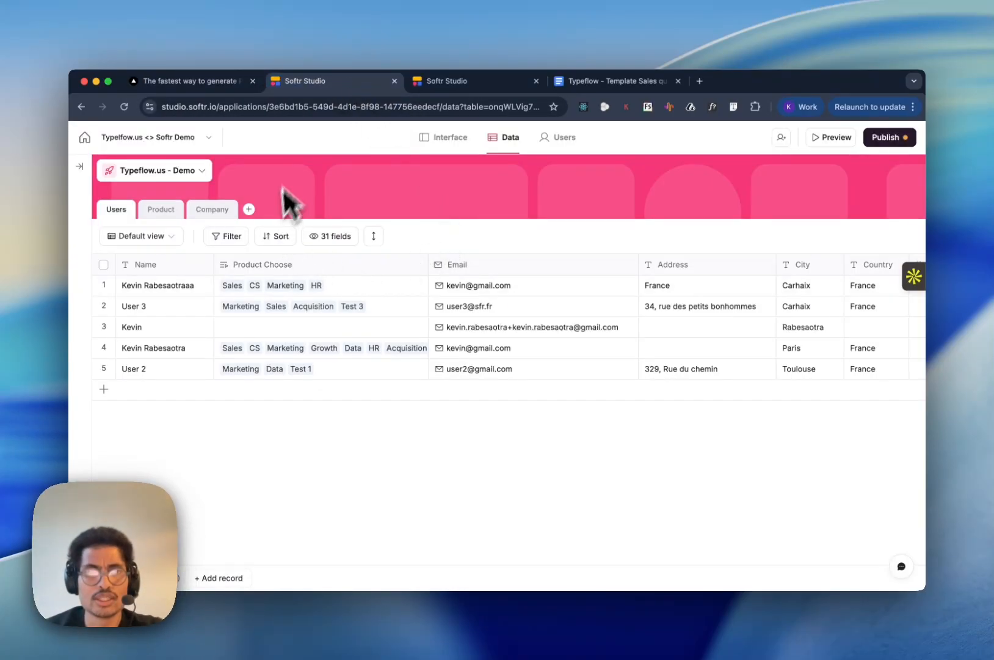
{"action": "left_click", "coordinate": [451, 140]}
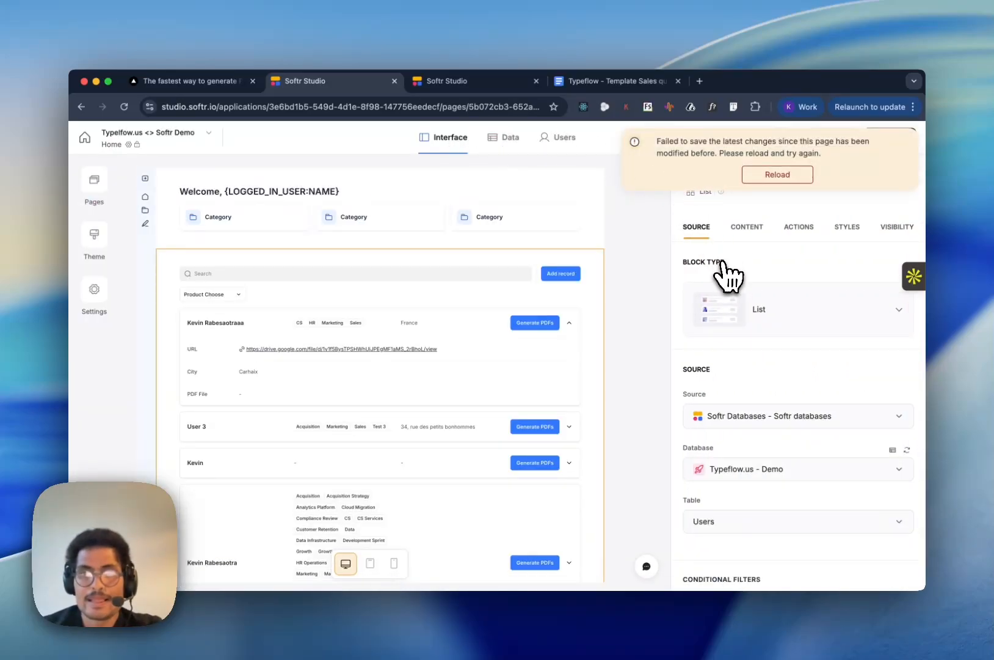
{"action": "left_click", "coordinate": [804, 228]}
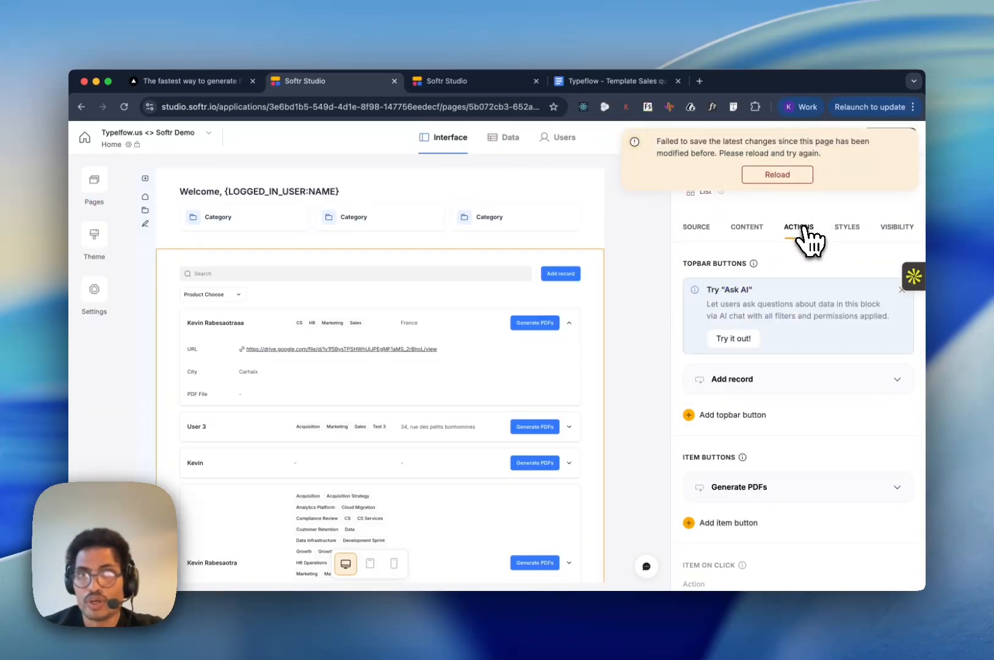
{"action": "scroll", "coordinate": [732, 460], "scroll_direction": "down", "scroll_amount": 3}
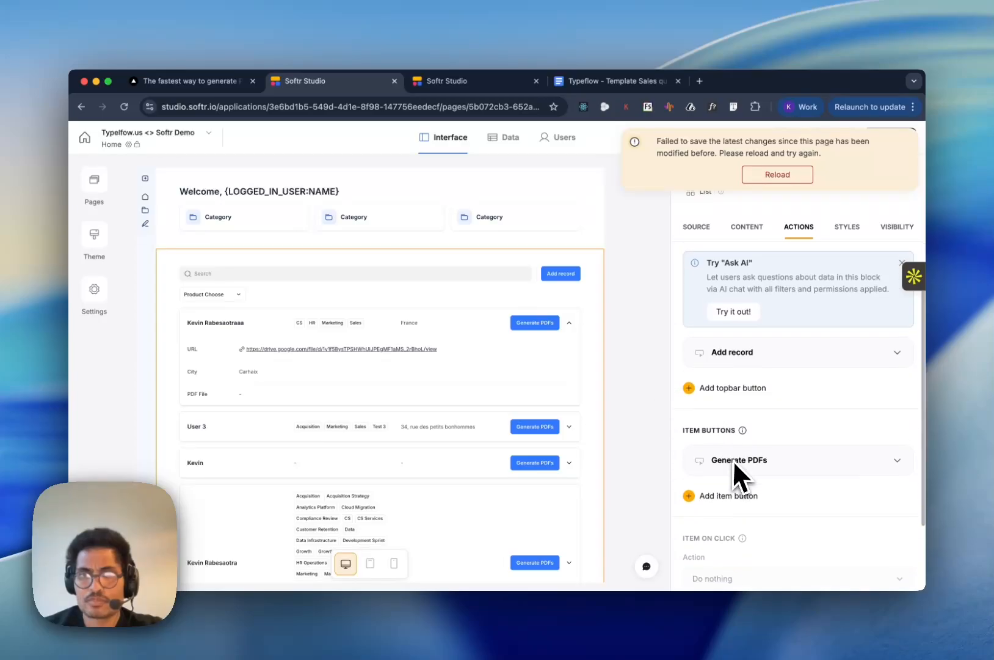
{"action": "scroll", "coordinate": [733, 458], "scroll_direction": "down", "scroll_amount": 1}
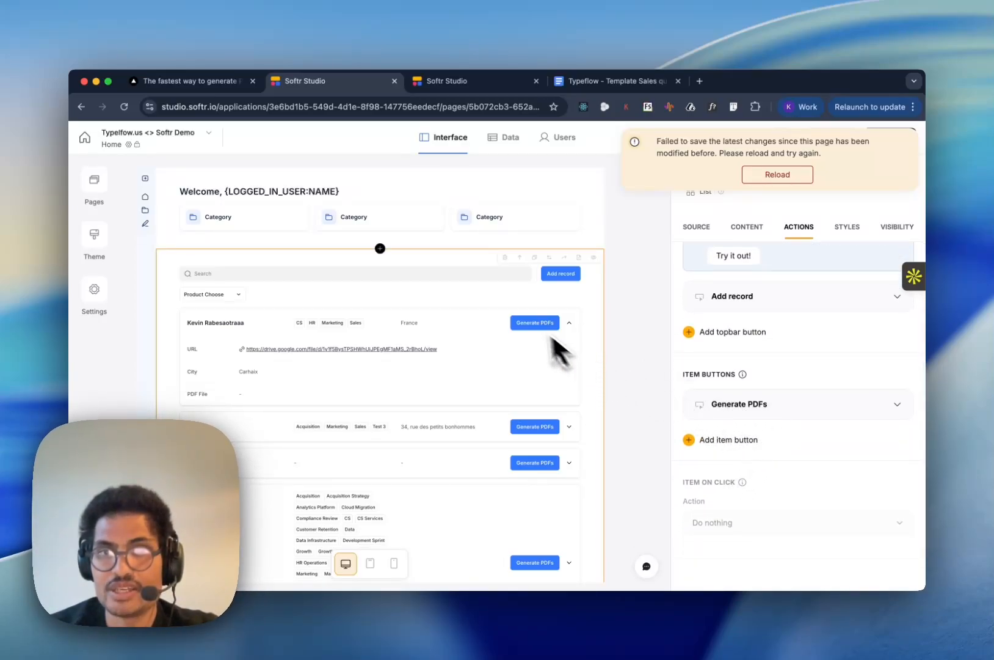
Expand the Generate PDFs item button and examine the data its custom workflow uses
{"action": "left_click", "coordinate": [739, 408]}
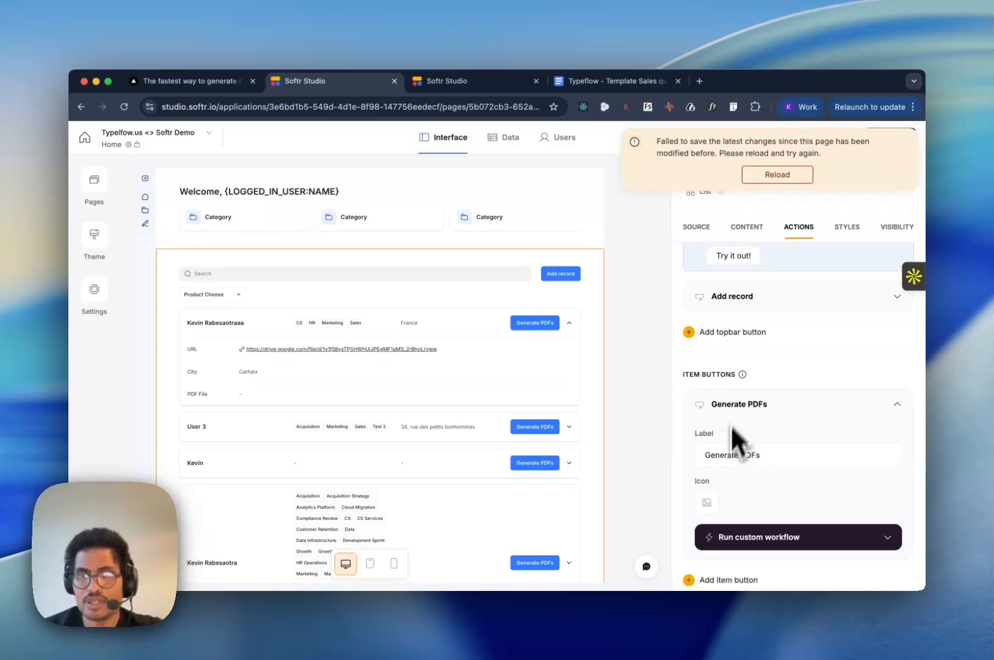
{"action": "scroll", "coordinate": [724, 467], "scroll_direction": "down", "scroll_amount": 2}
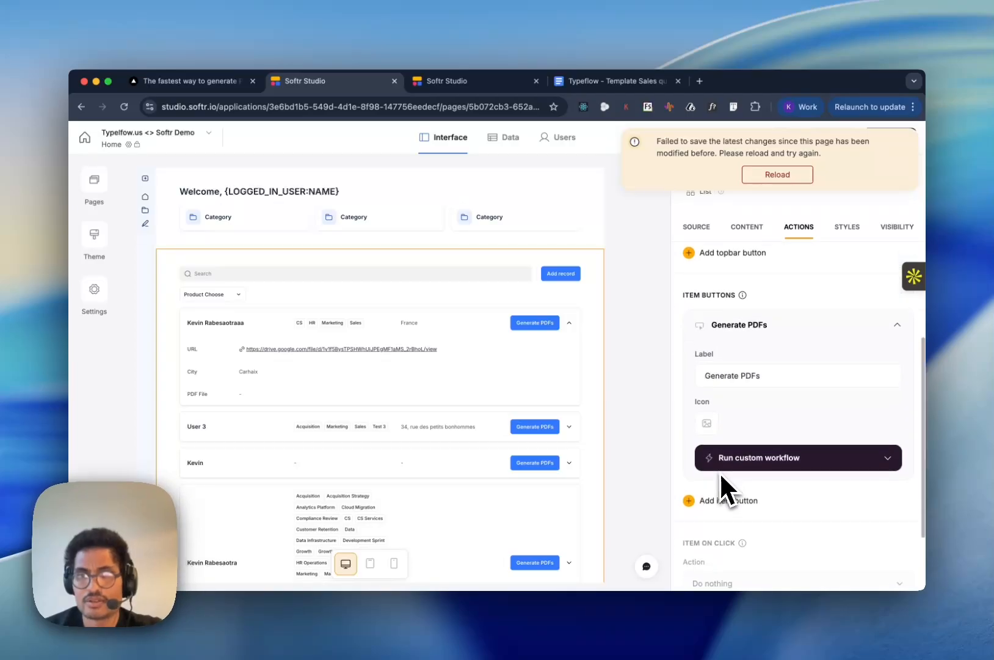
{"action": "left_click", "coordinate": [764, 457]}
{"action": "scroll", "coordinate": [750, 480], "scroll_direction": "down", "scroll_amount": 2}
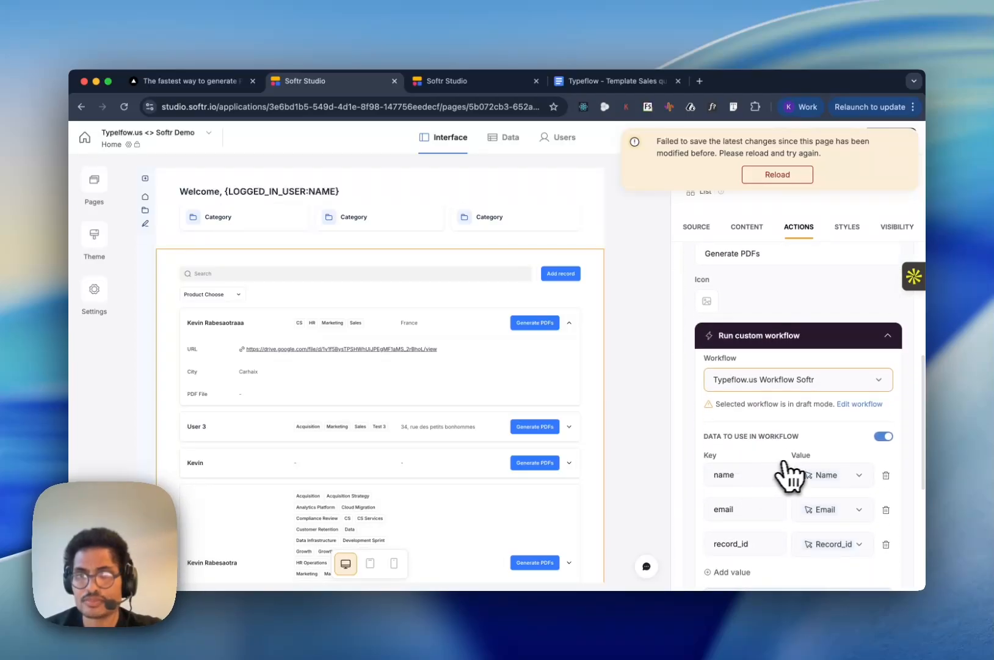
{"action": "scroll", "coordinate": [785, 468], "scroll_direction": "down", "scroll_amount": 1}
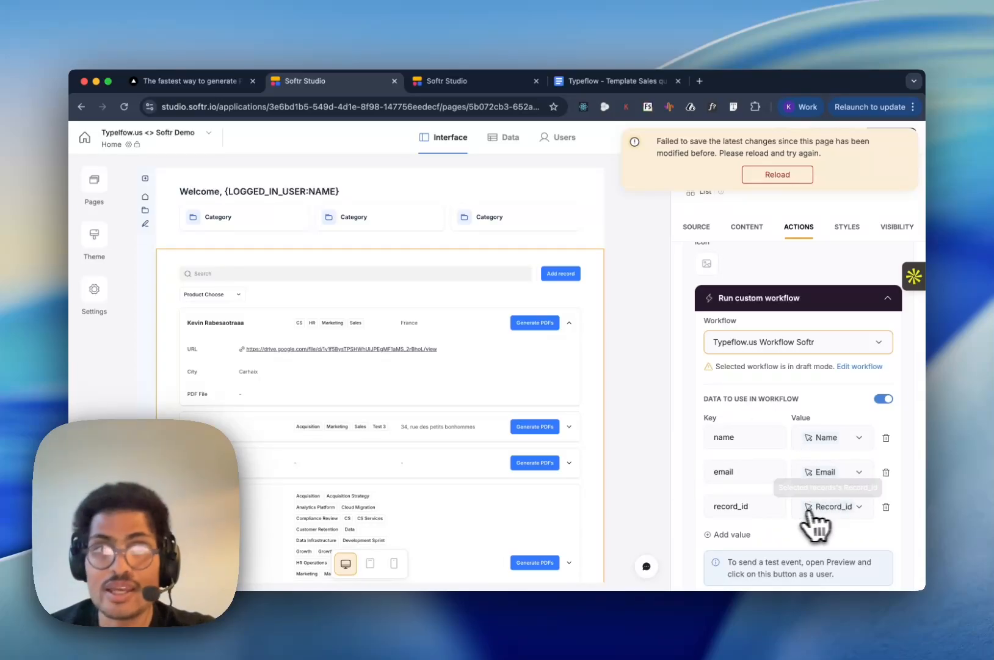
Check the field type of Record_id in the Users table of the other Softr session, leaving the field as is
{"action": "left_click", "coordinate": [440, 79]}
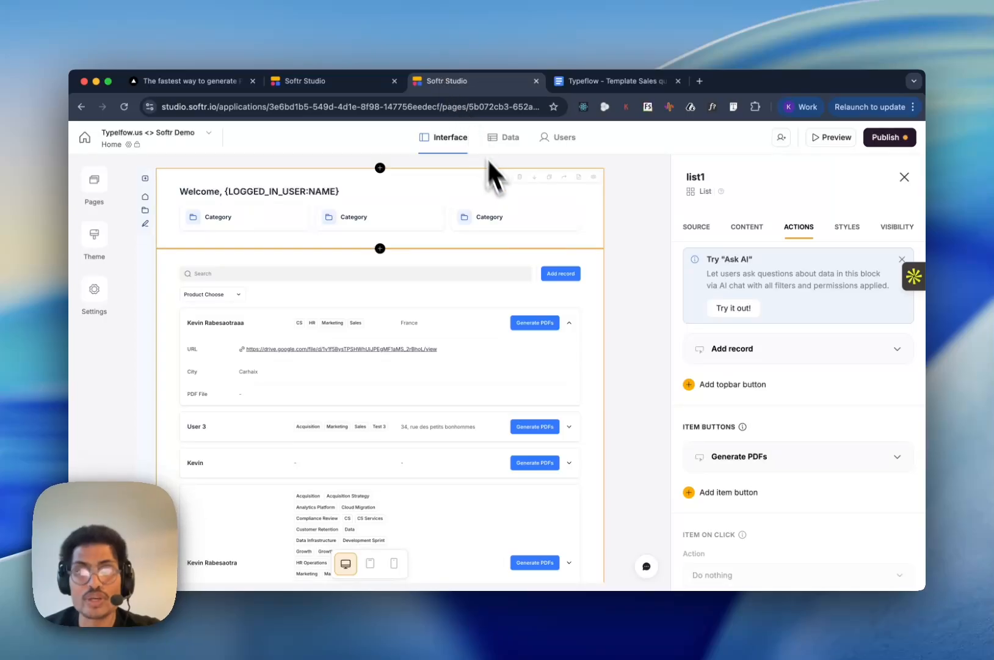
{"action": "left_click", "coordinate": [507, 137]}
{"action": "scroll", "coordinate": [565, 355], "scroll_direction": "right", "scroll_amount": 15}
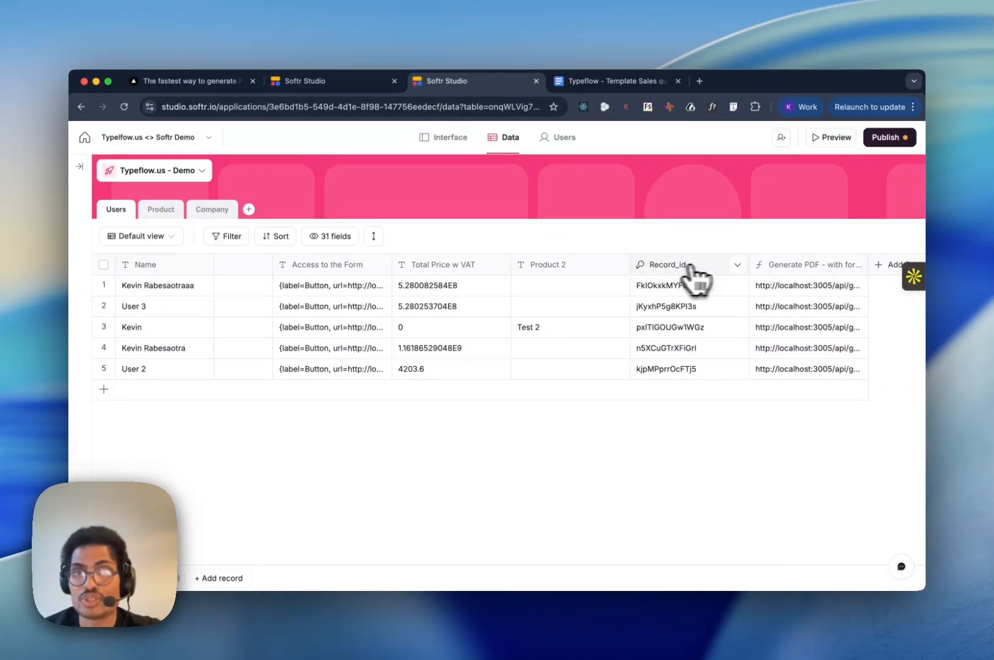
{"action": "left_click", "coordinate": [738, 264]}
{"action": "left_click", "coordinate": [728, 289]}
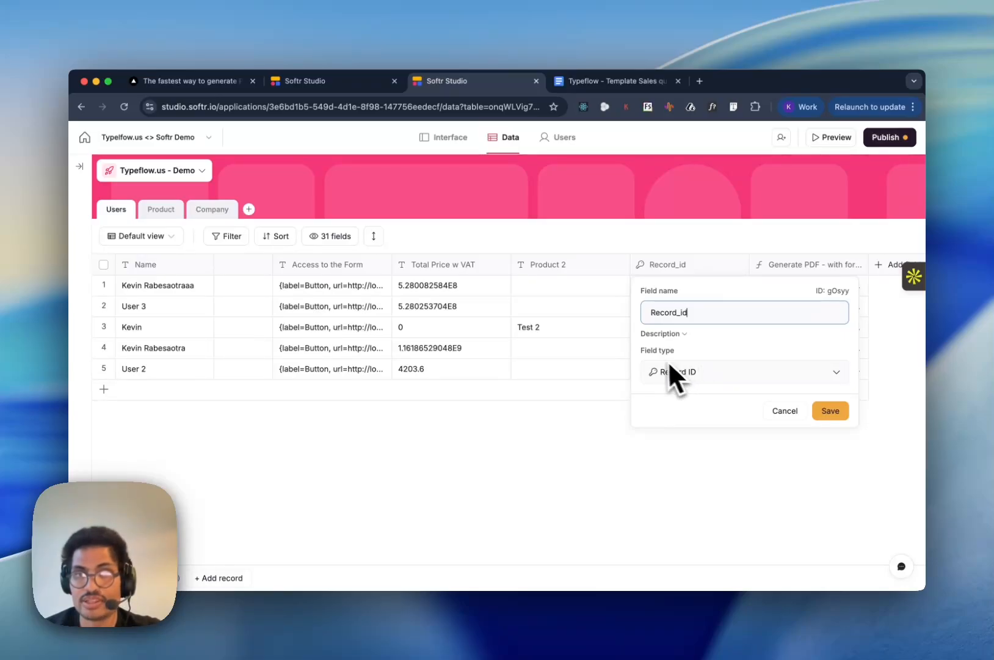
{"action": "left_click", "coordinate": [786, 412]}
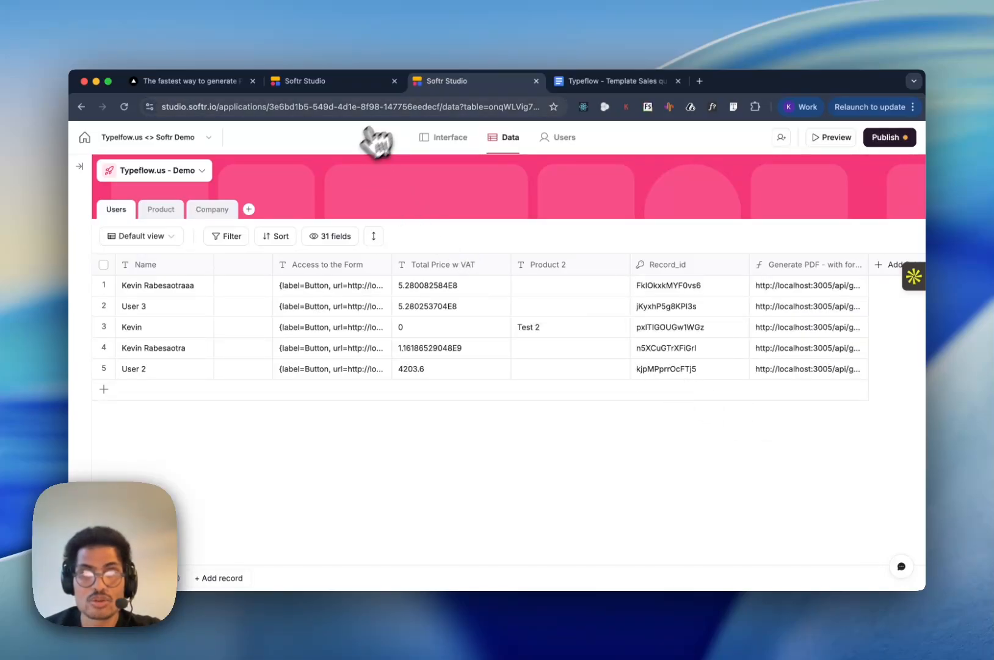
Try to remove the name and email values from the Generate PDFs button's workflow data
{"action": "left_click", "coordinate": [353, 80]}
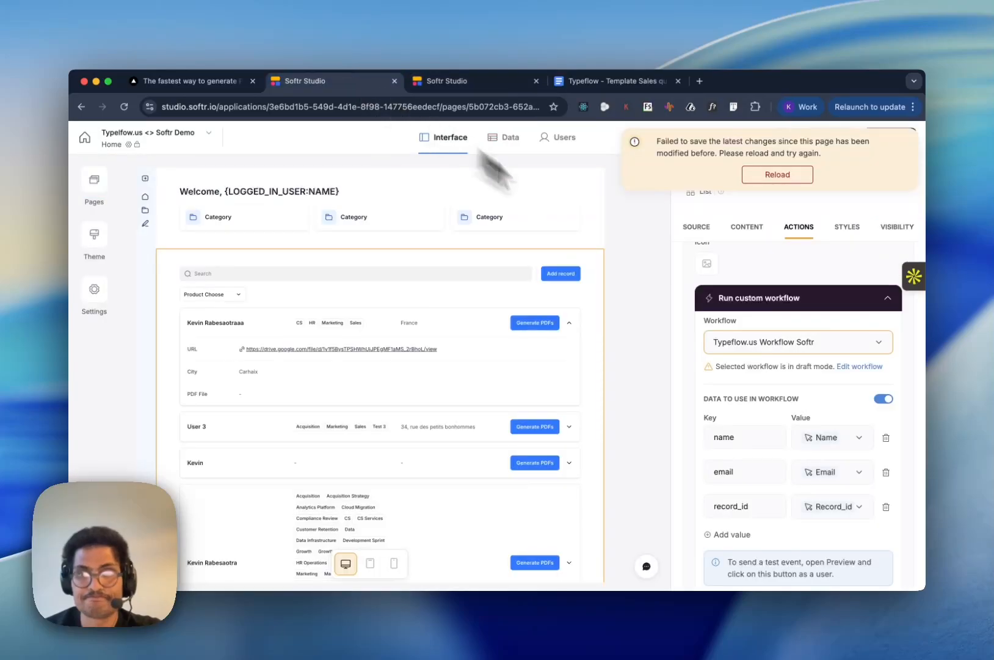
{"action": "left_click", "coordinate": [887, 438]}
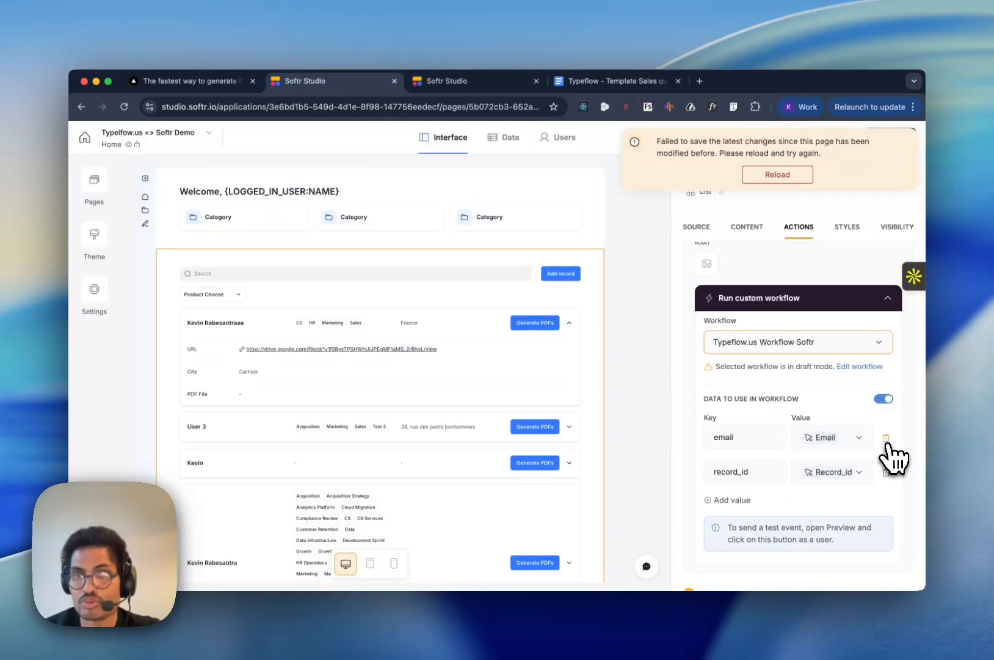
{"action": "left_click", "coordinate": [886, 438]}
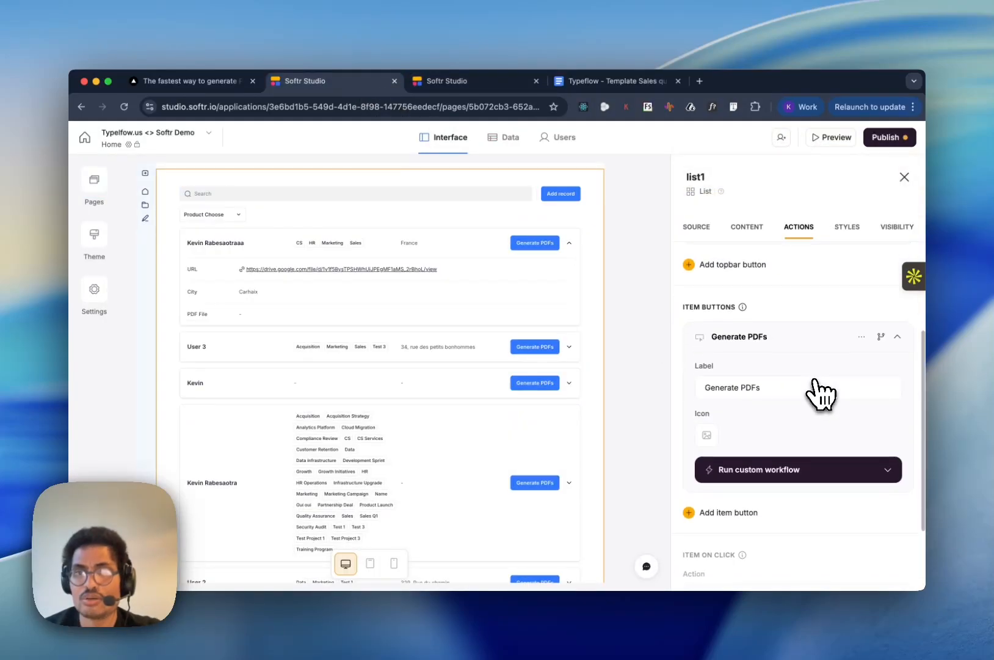
Create a new workflow for the Generate PDFs button's custom workflow action
{"action": "left_click", "coordinate": [828, 471]}
{"action": "scroll", "coordinate": [834, 483], "scroll_direction": "down", "scroll_amount": 2}
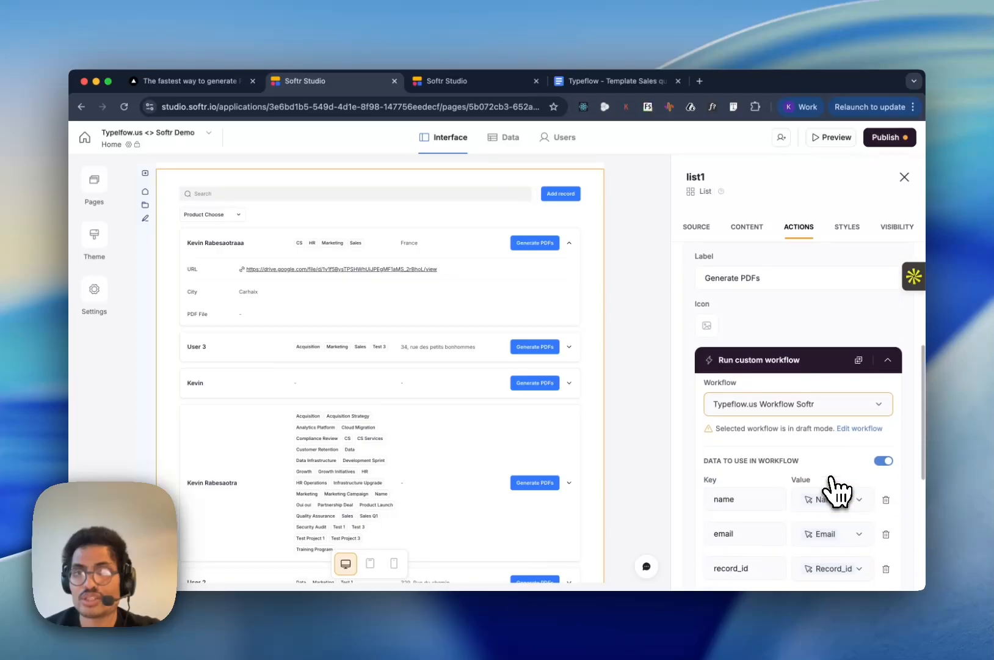
{"action": "left_click", "coordinate": [883, 411]}
{"action": "scroll", "coordinate": [822, 533], "scroll_direction": "down", "scroll_amount": 3}
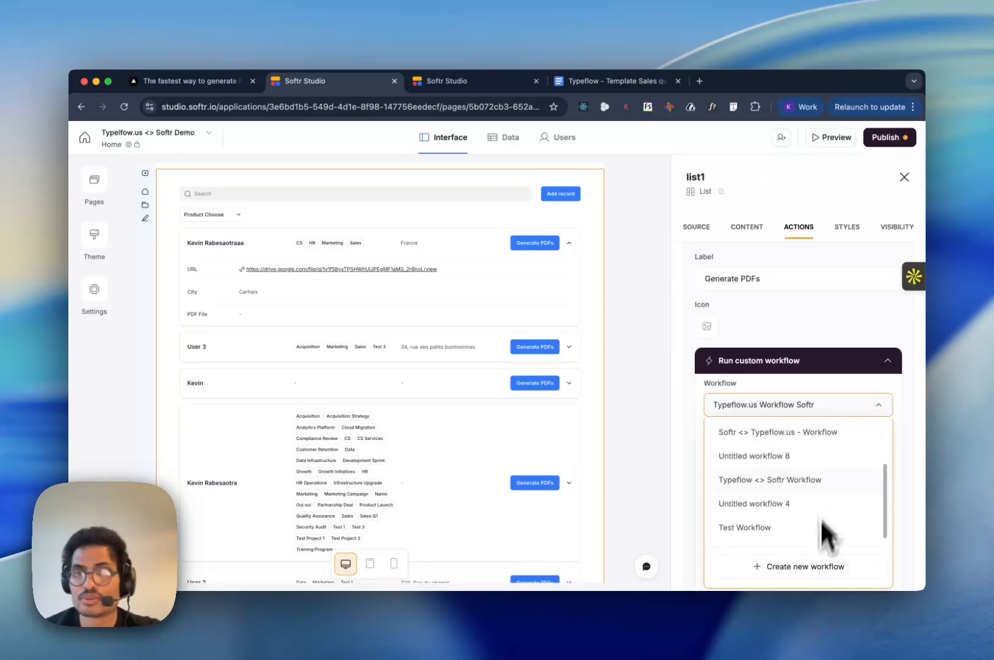
{"action": "left_click", "coordinate": [813, 568]}
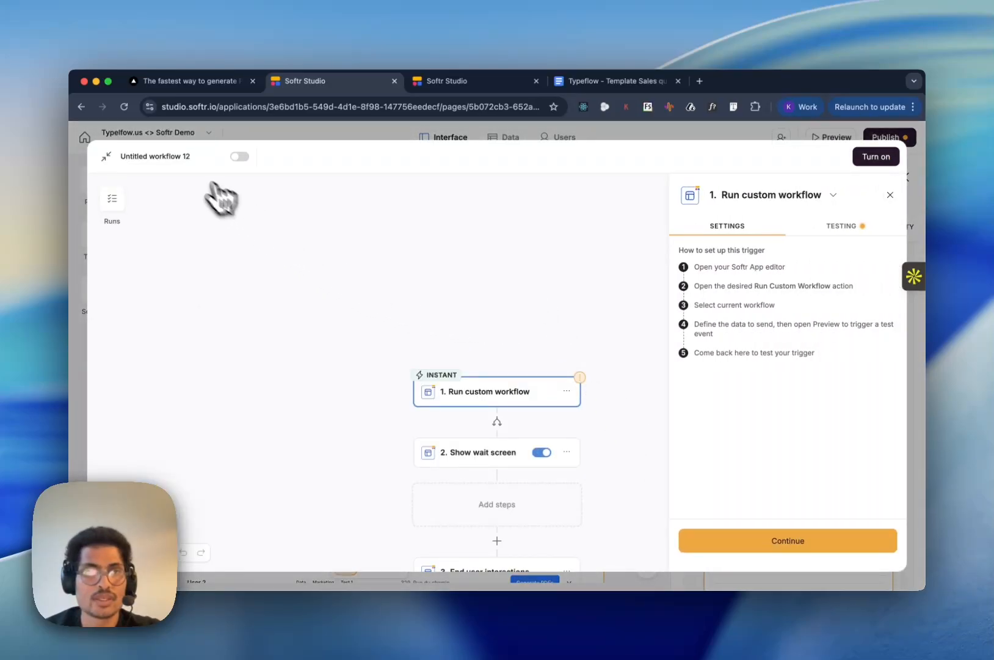
Rename the new workflow as "Demo <> Typeflow <> Softr"
{"action": "left_click", "coordinate": [186, 160]}
{"action": "key", "text": "super+a"}
{"action": "type", "text": "Demo <> Typeflow <> Softr"}
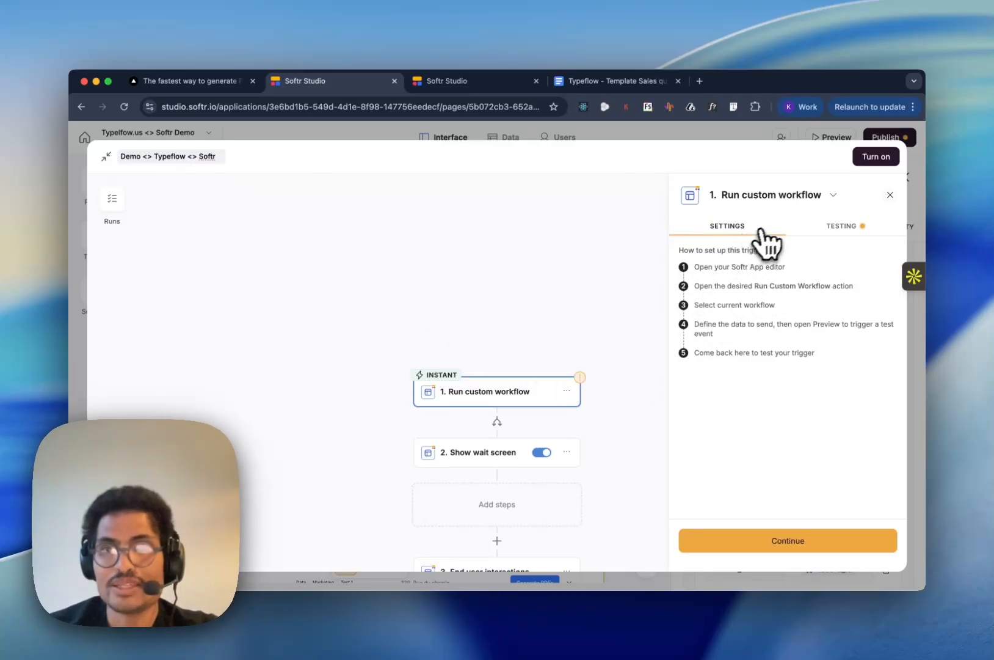
Open the trigger's test settings, preview the reloaded Softr app and try Generate PDFs on the record with the longest product list
{"action": "left_click", "coordinate": [849, 231]}
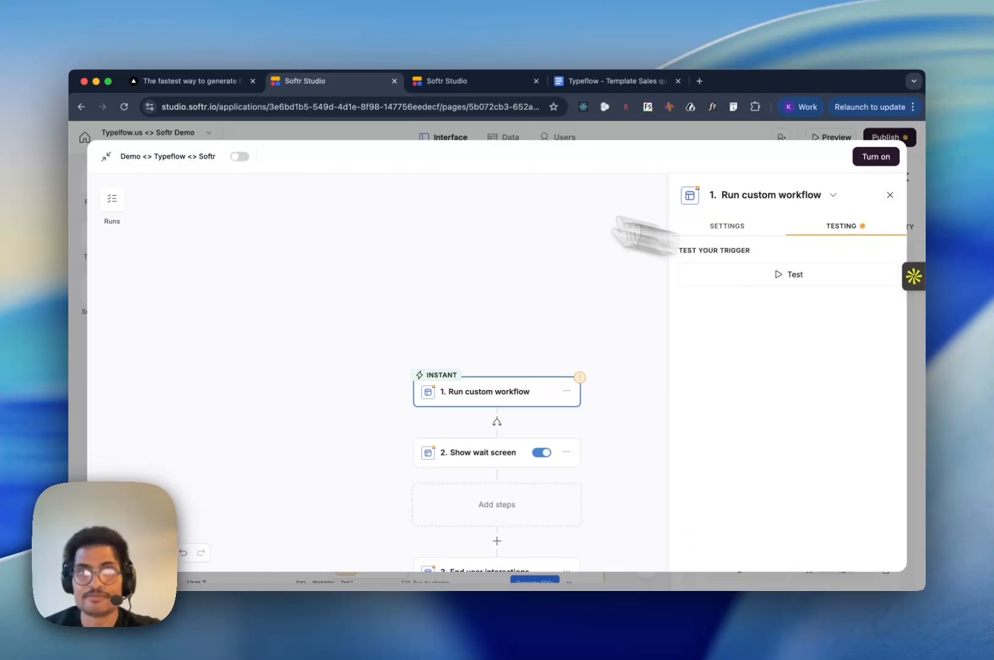
{"action": "left_click", "coordinate": [464, 87]}
{"action": "left_click", "coordinate": [452, 143]}
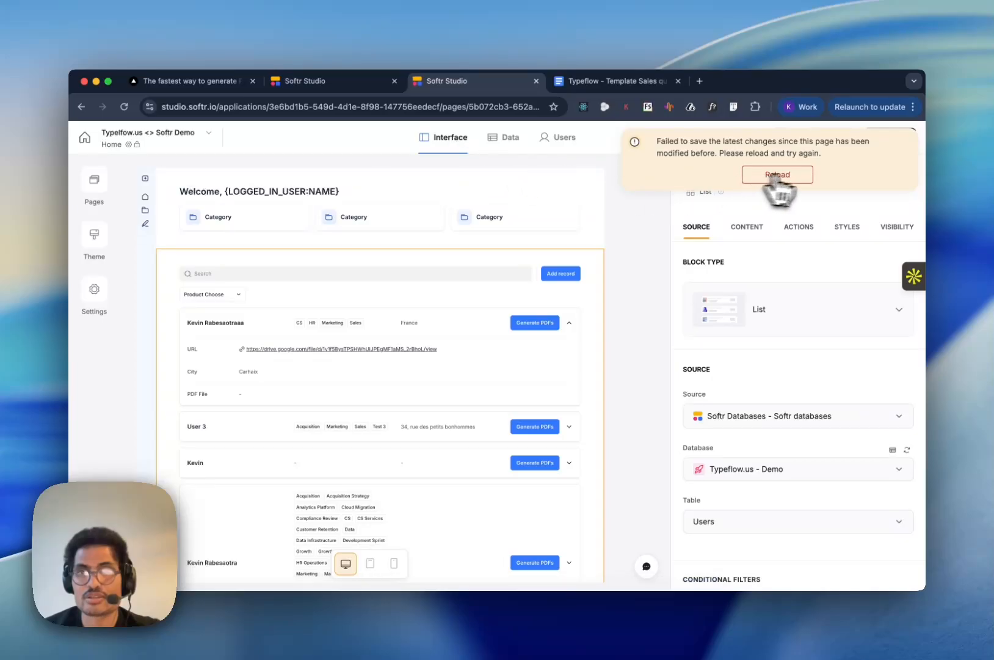
{"action": "left_click", "coordinate": [779, 174]}
{"action": "left_click", "coordinate": [831, 138]}
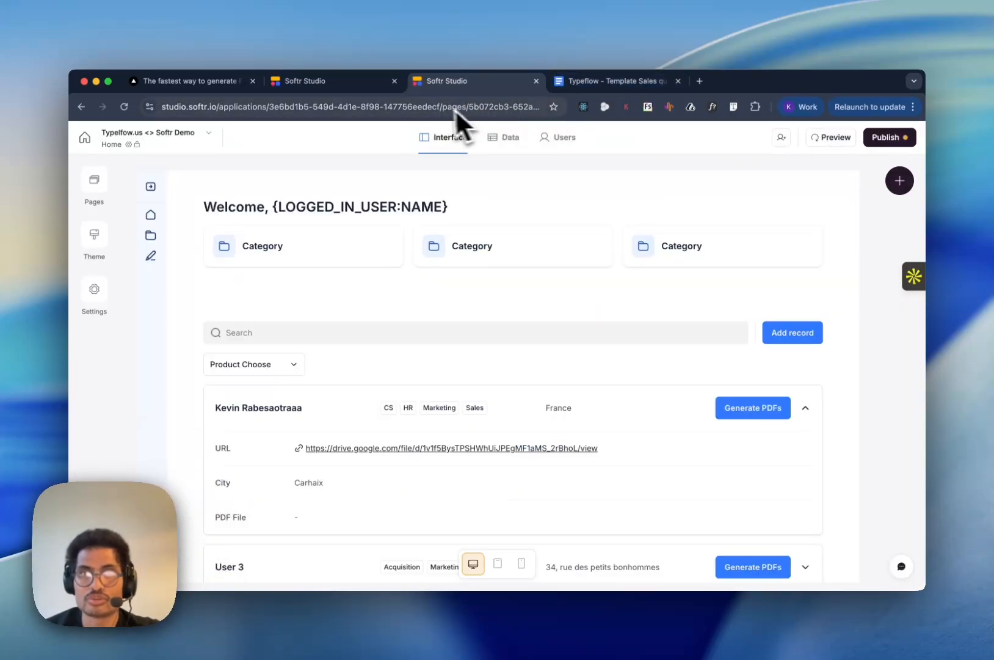
{"action": "scroll", "coordinate": [582, 335], "scroll_direction": "down", "scroll_amount": 5}
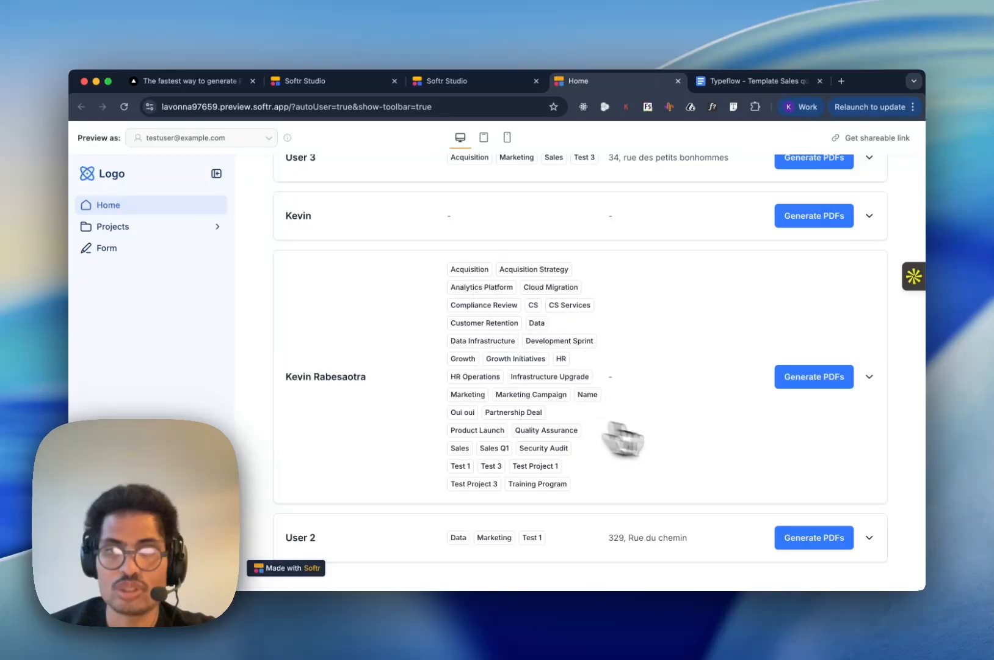
{"action": "left_click", "coordinate": [802, 382]}
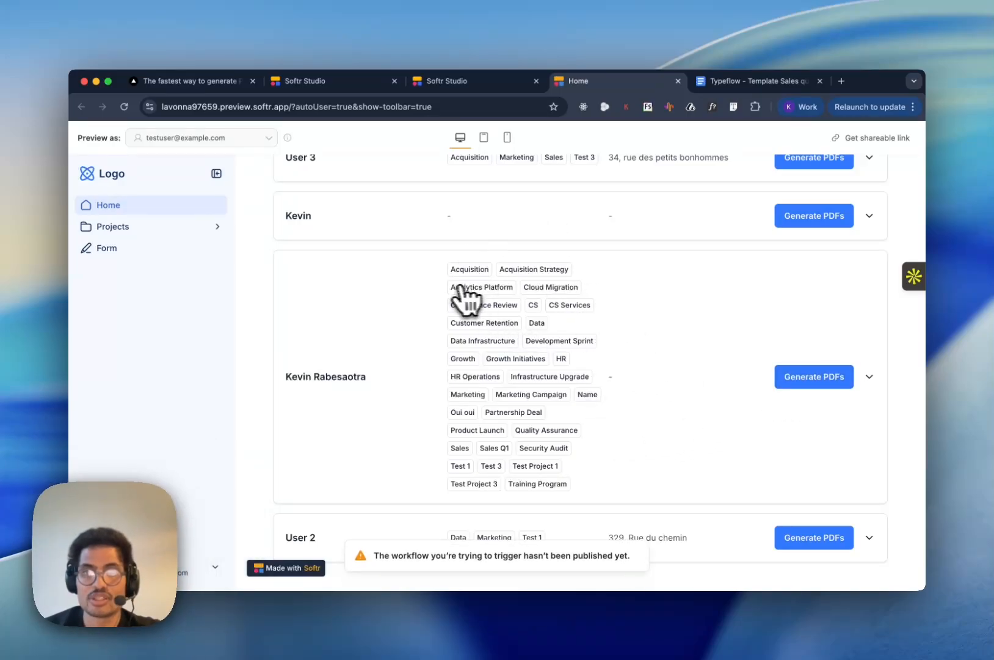
Return to the Demo <> Typeflow <> Softr workflow and turn it on
{"action": "left_click", "coordinate": [448, 85]}
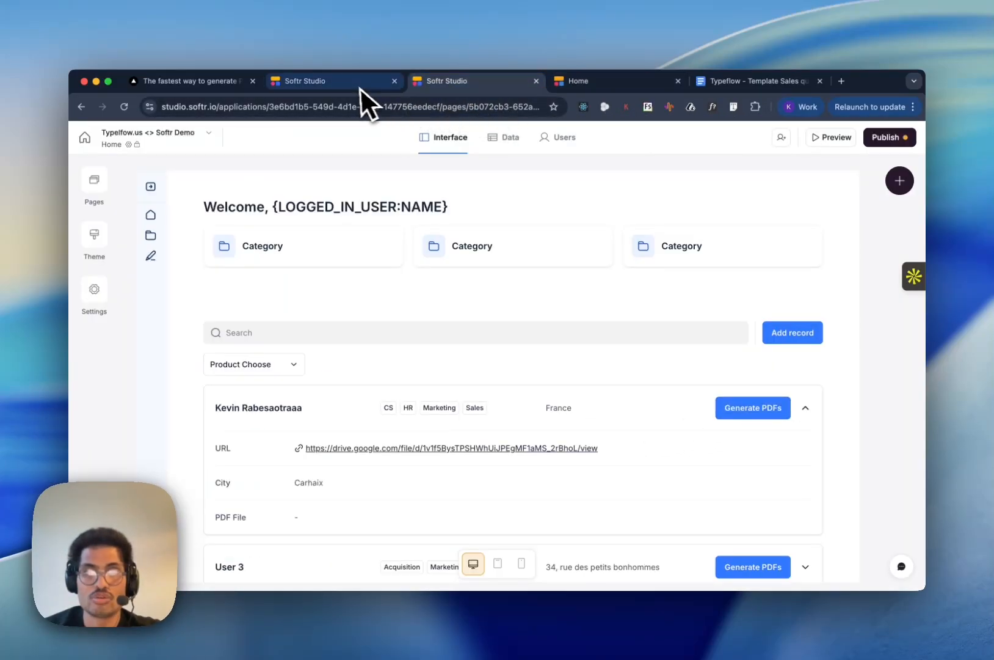
{"action": "left_click", "coordinate": [362, 86]}
{"action": "left_click", "coordinate": [239, 156]}
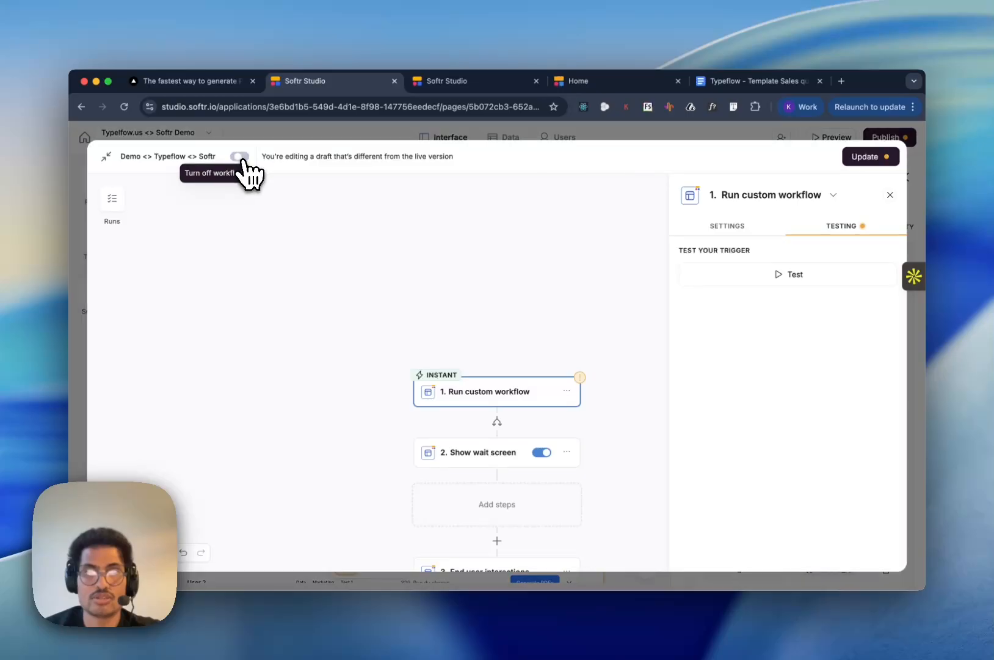
{"action": "left_click", "coordinate": [609, 406]}
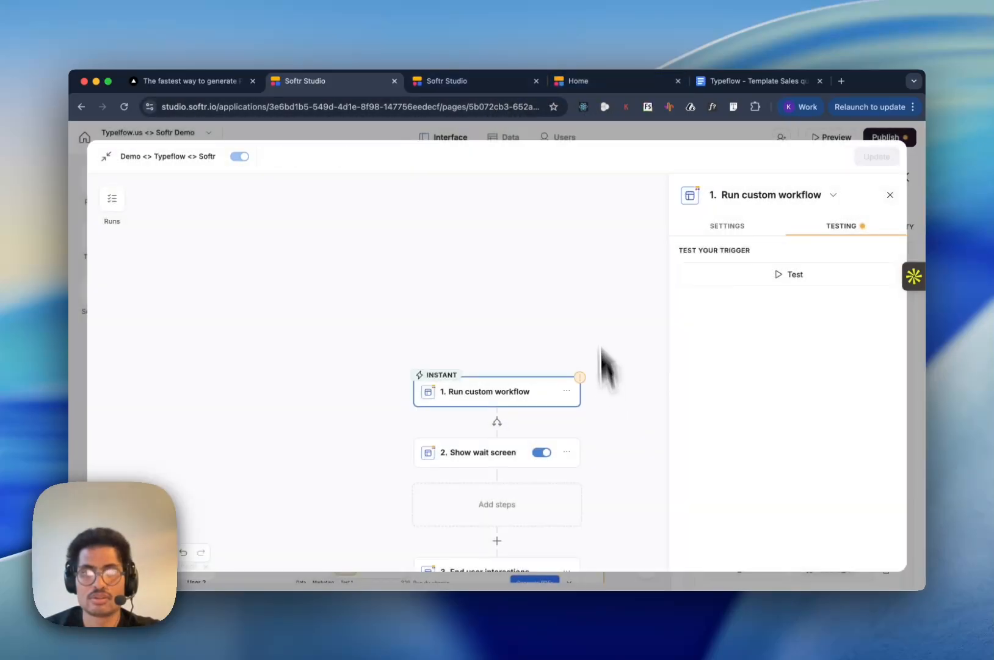
Run Generate PDFs again on the same record in the preview and test the Run custom workflow trigger
{"action": "left_click", "coordinate": [605, 82]}
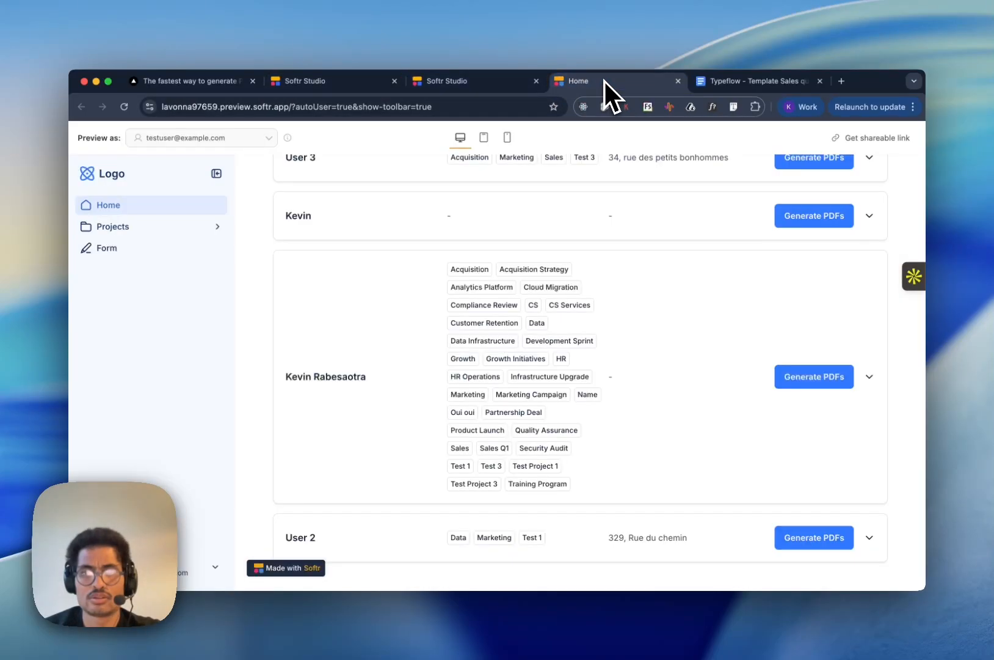
{"action": "left_click", "coordinate": [829, 384]}
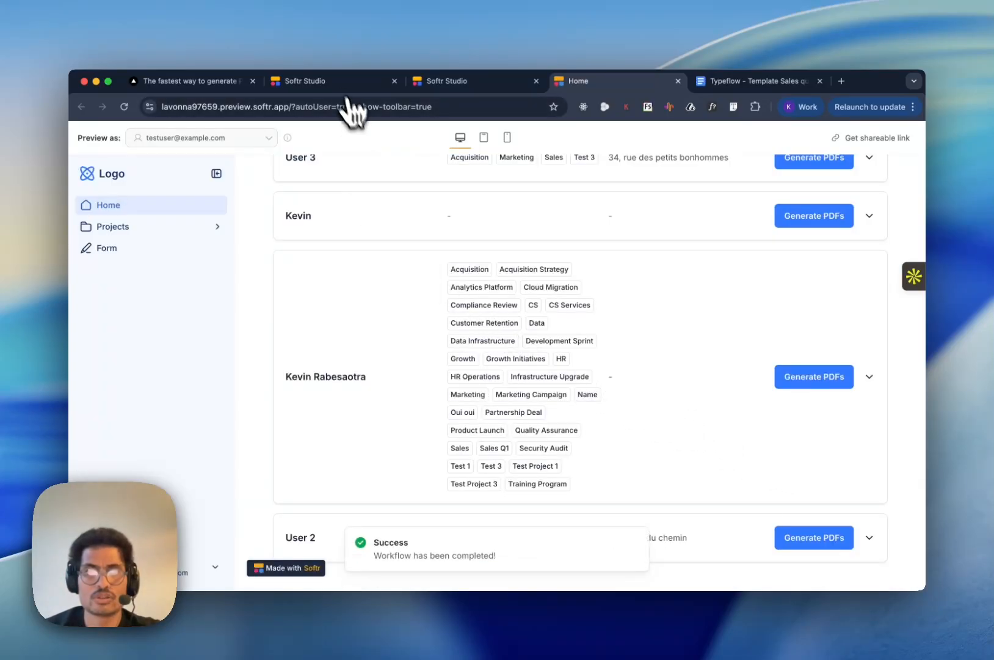
{"action": "left_click", "coordinate": [442, 82]}
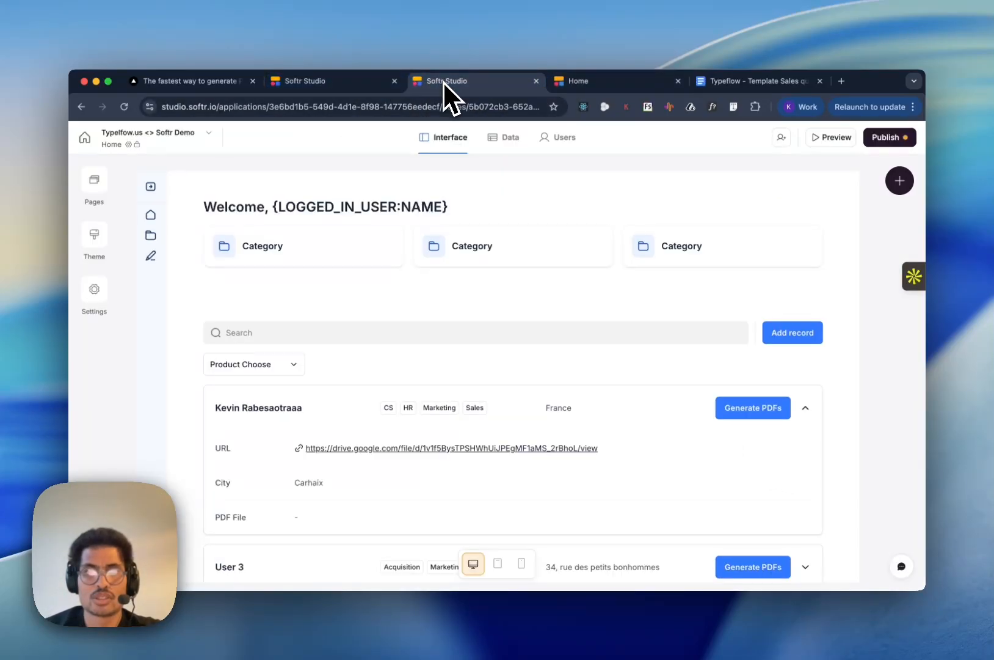
{"action": "left_click", "coordinate": [360, 83]}
{"action": "left_click", "coordinate": [793, 276]}
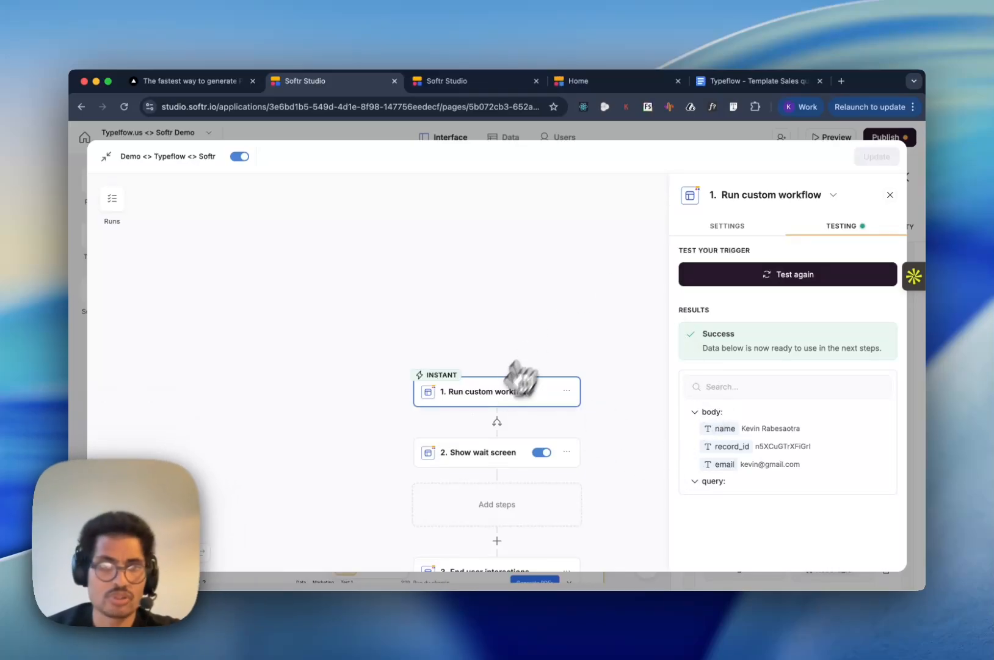
{"action": "scroll", "coordinate": [526, 463], "scroll_direction": "down", "scroll_amount": 3}
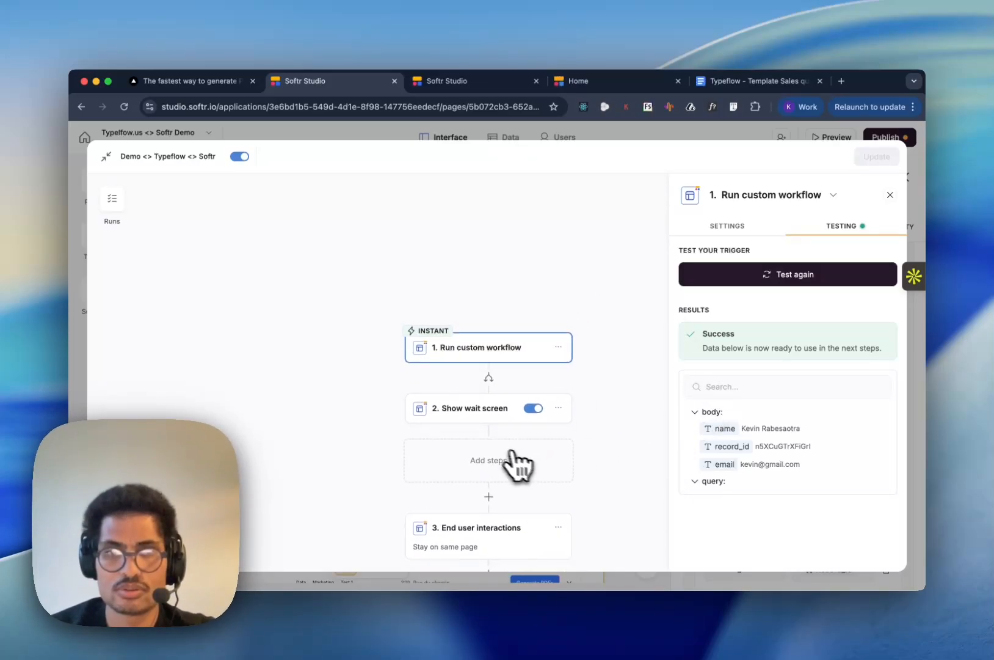
Add a Call API action between the Show wait screen and End user interactions steps
{"action": "left_click", "coordinate": [508, 466]}
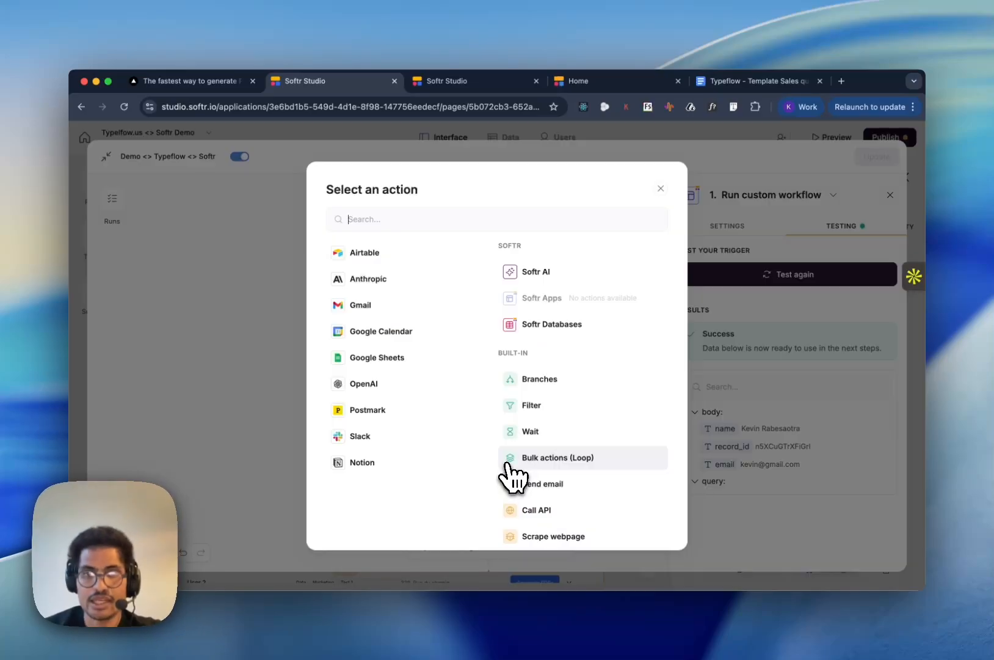
{"action": "scroll", "coordinate": [549, 470], "scroll_direction": "down", "scroll_amount": 2}
{"action": "left_click", "coordinate": [548, 461]}
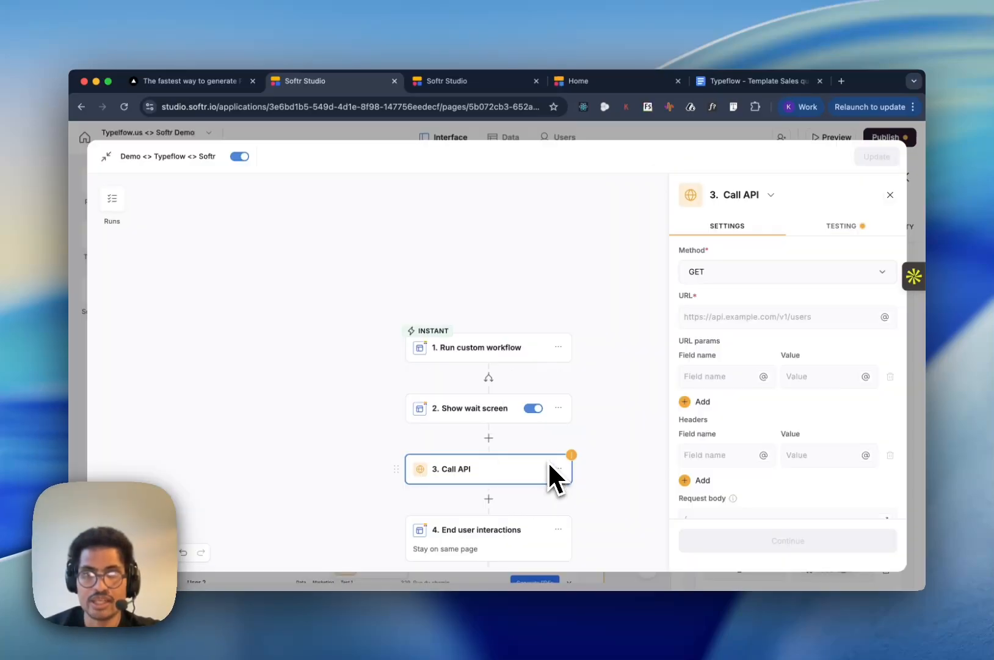
Copy Typeflow's Make & Zapier request URL and paste it as the URL of the Call API step
{"action": "key", "text": "ctrl+1"}
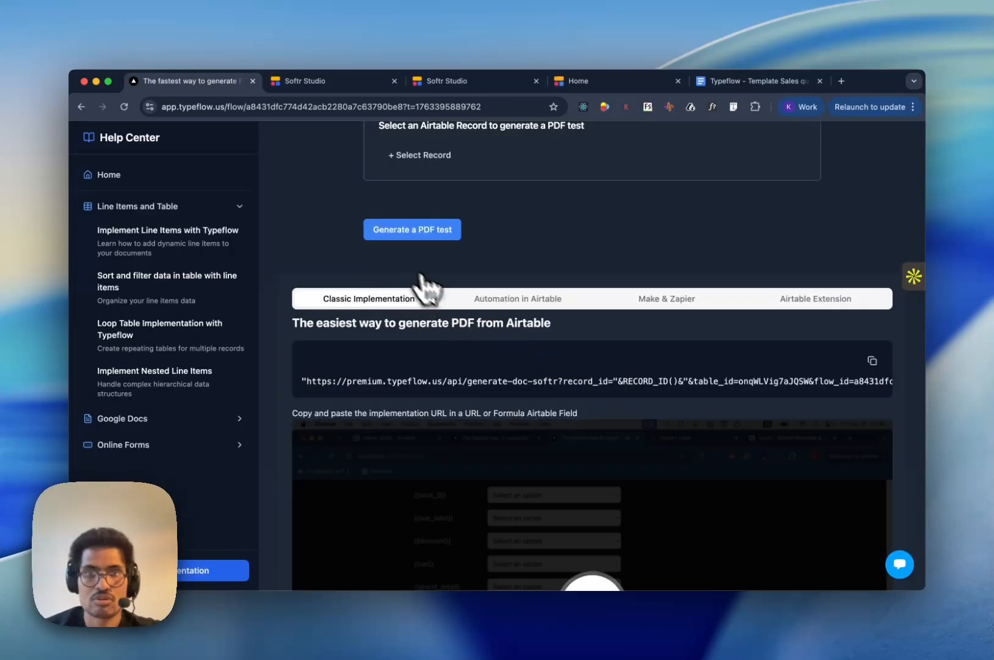
{"action": "left_click", "coordinate": [665, 299]}
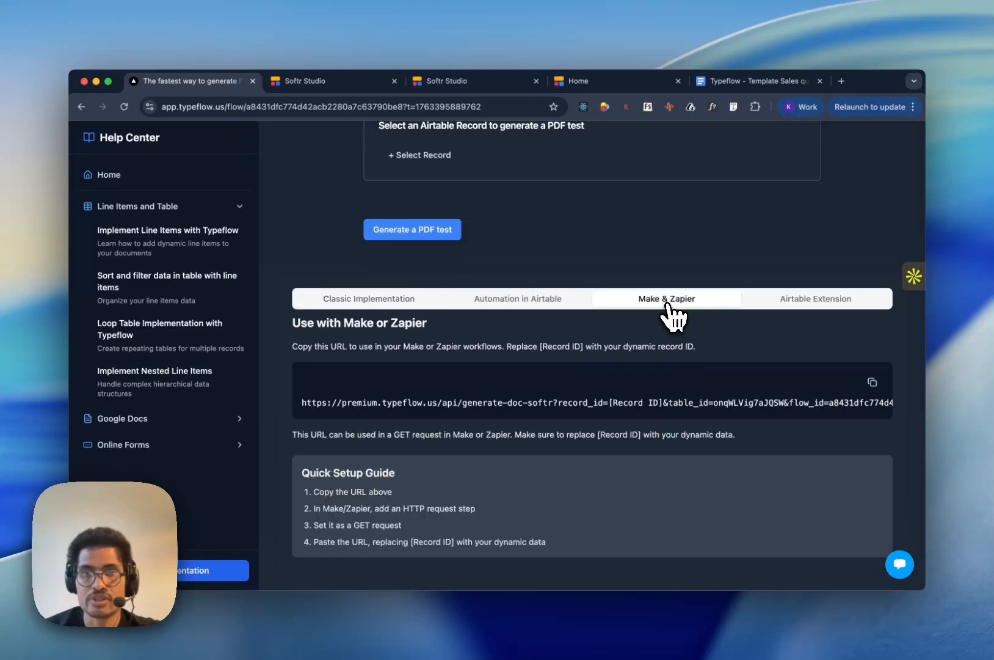
{"action": "left_click", "coordinate": [875, 385]}
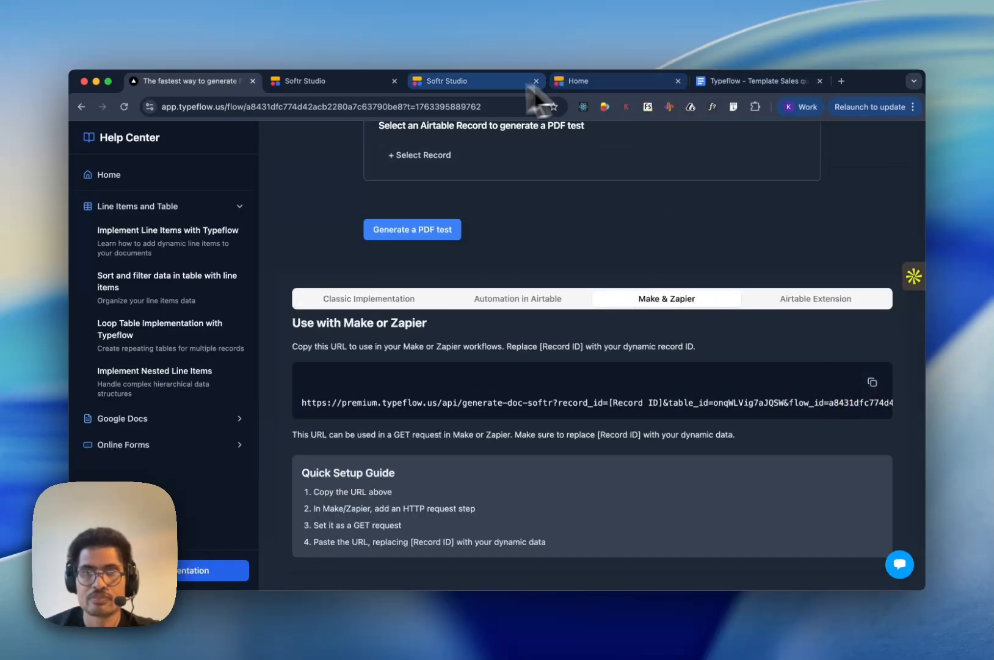
{"action": "left_click", "coordinate": [348, 85]}
{"action": "left_click", "coordinate": [733, 318]}
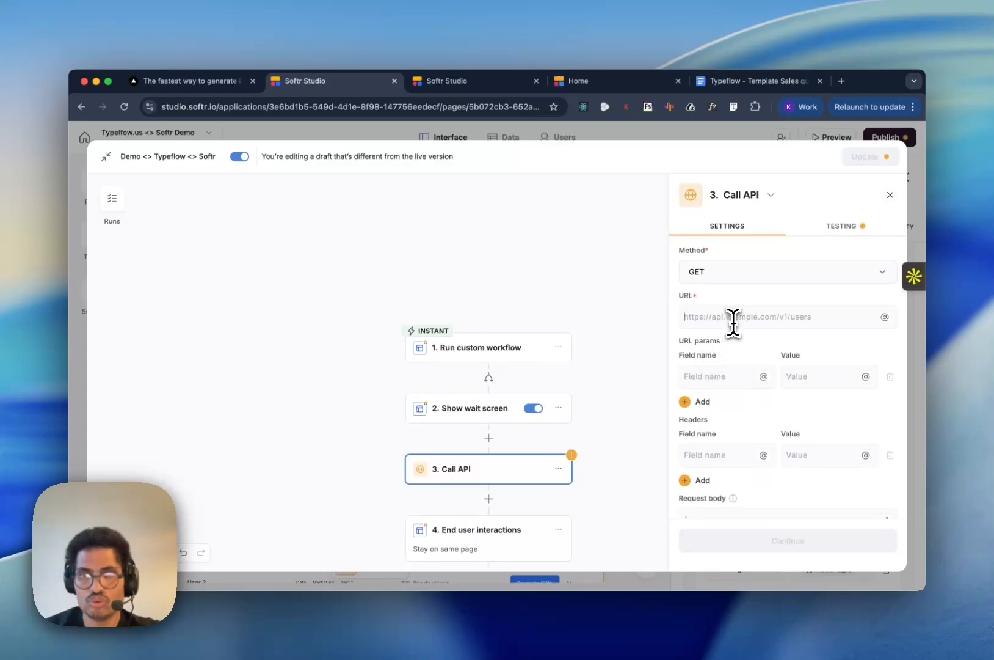
{"action": "key", "text": "super+v"}
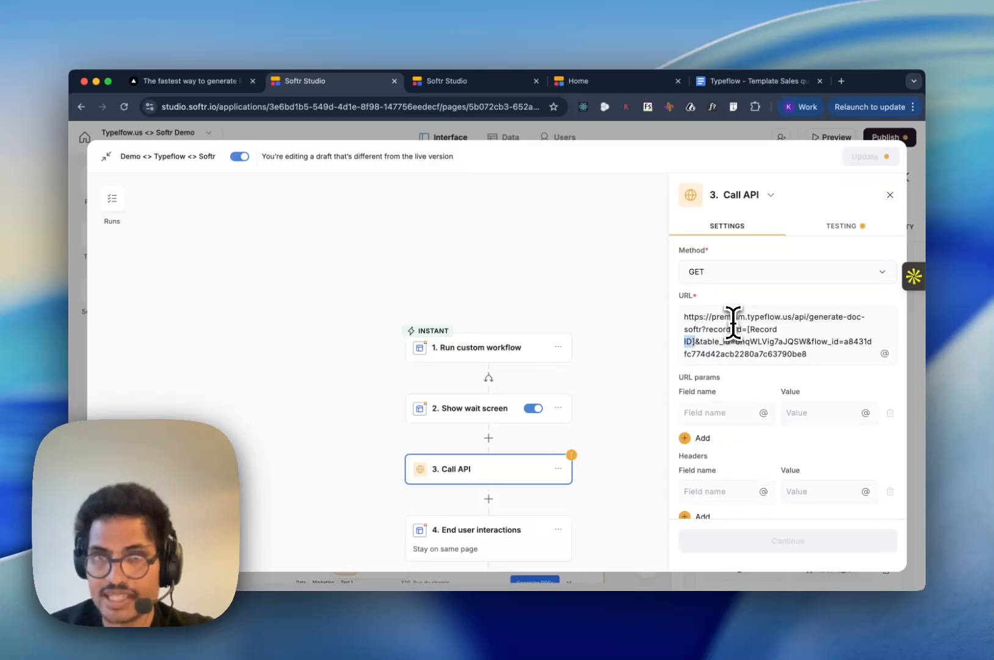
Replace the [Record ID] placeholder in the request URL with the record_id value from the Run custom workflow trigger
{"action": "key", "text": "BackSpace"}
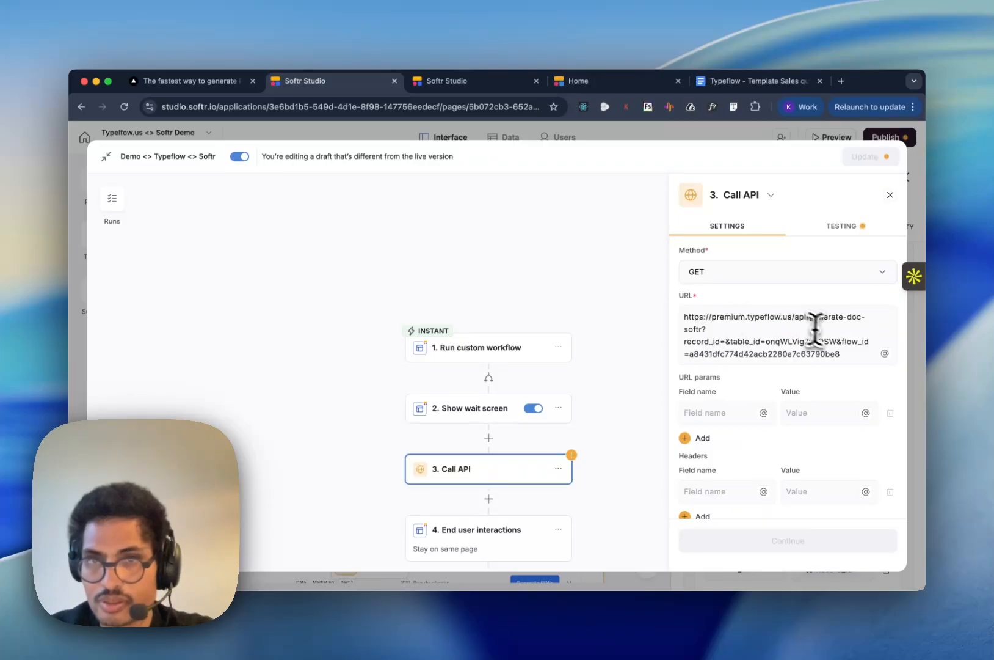
{"action": "left_click", "coordinate": [885, 353]}
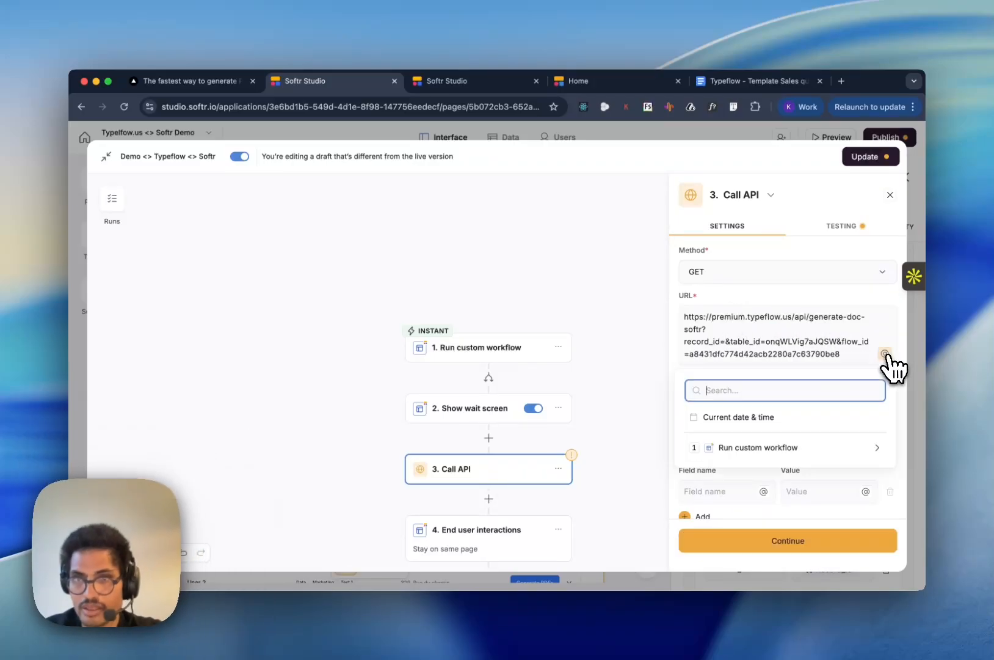
{"action": "left_click", "coordinate": [764, 449]}
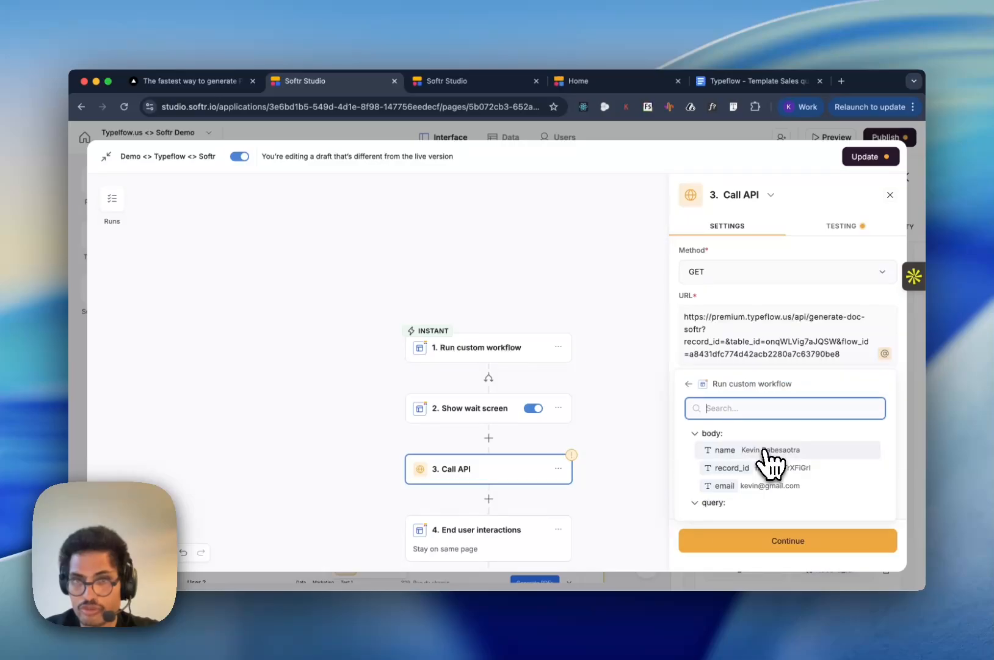
{"action": "left_click", "coordinate": [741, 469]}
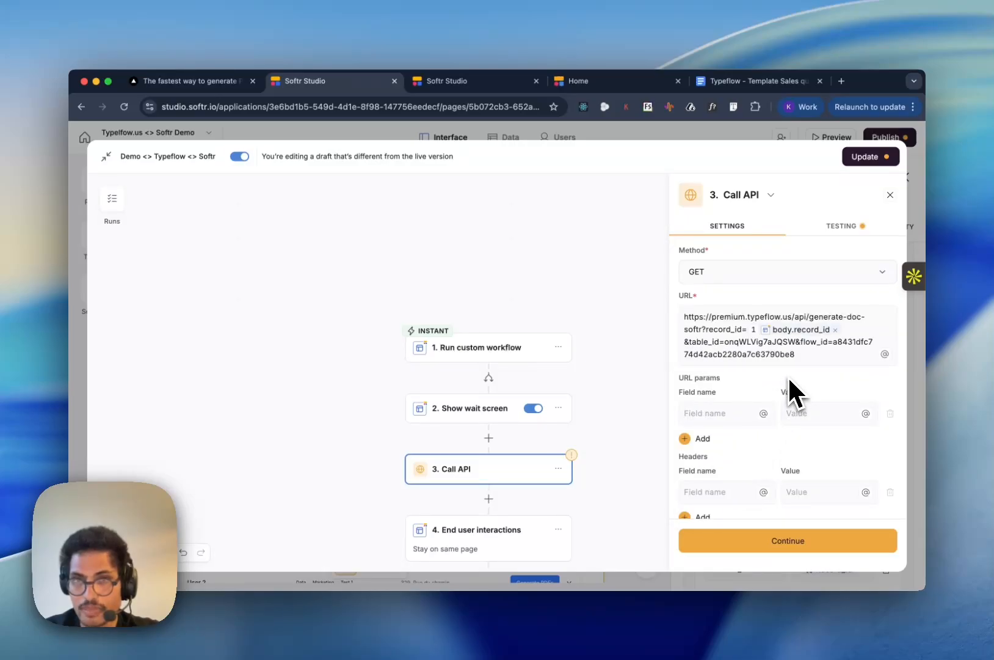
Test the Call API step and examine the response body, including the pdfUrl and fileNameAirtable fields
{"action": "scroll", "coordinate": [792, 464], "scroll_direction": "down", "scroll_amount": 5}
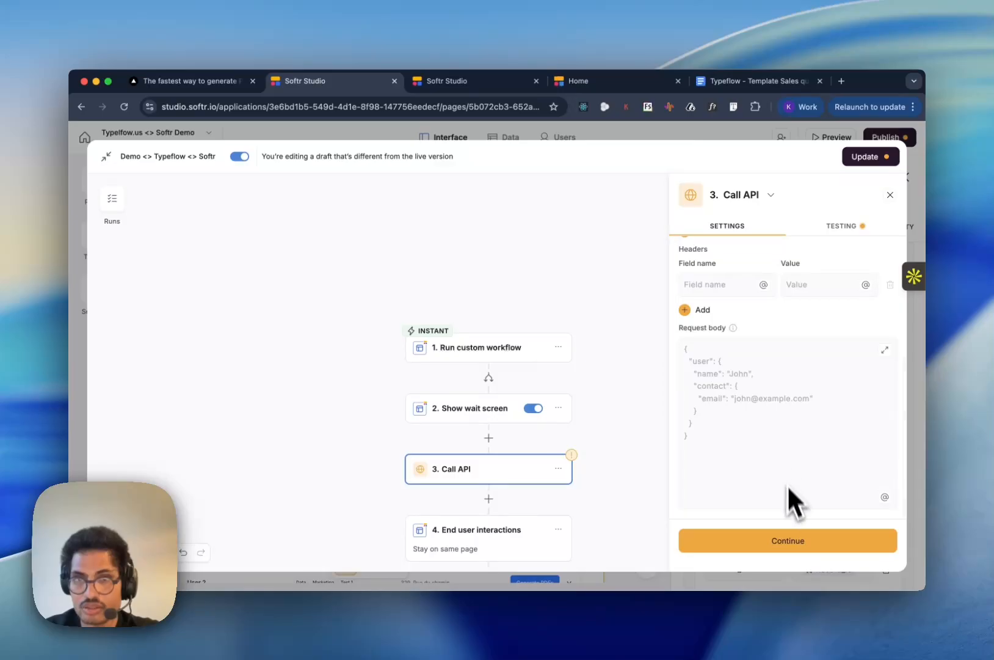
{"action": "left_click", "coordinate": [801, 549]}
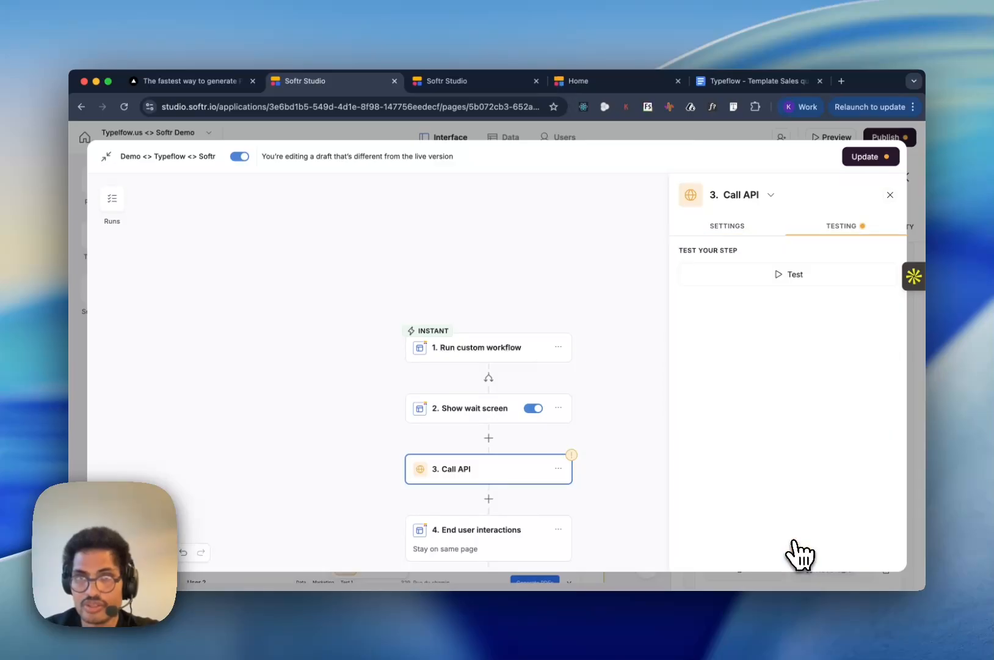
{"action": "left_click", "coordinate": [802, 280]}
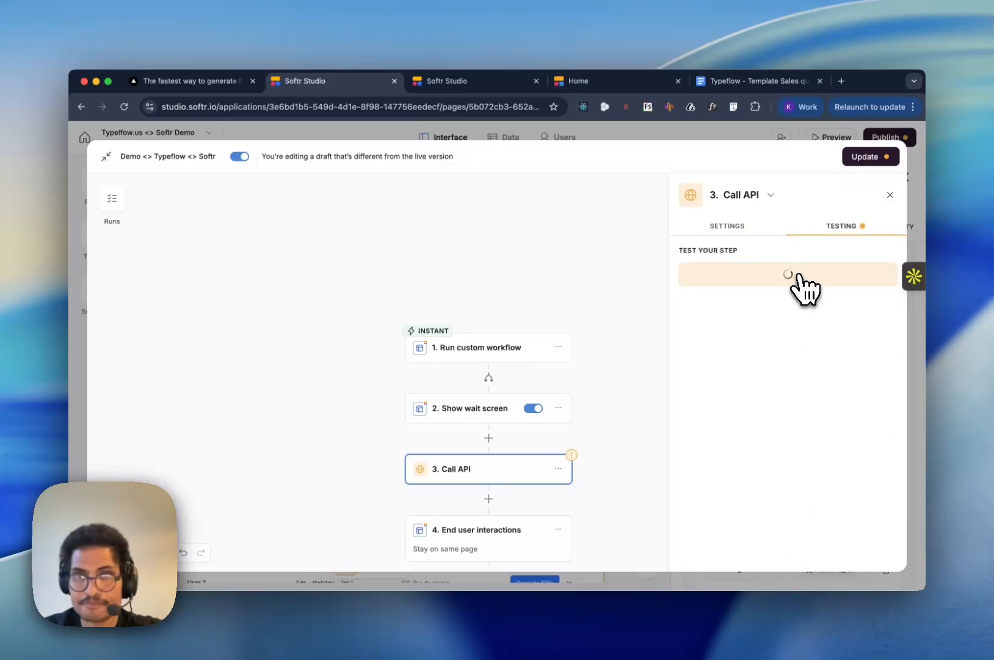
{"action": "scroll", "coordinate": [764, 485], "scroll_direction": "down", "scroll_amount": 1}
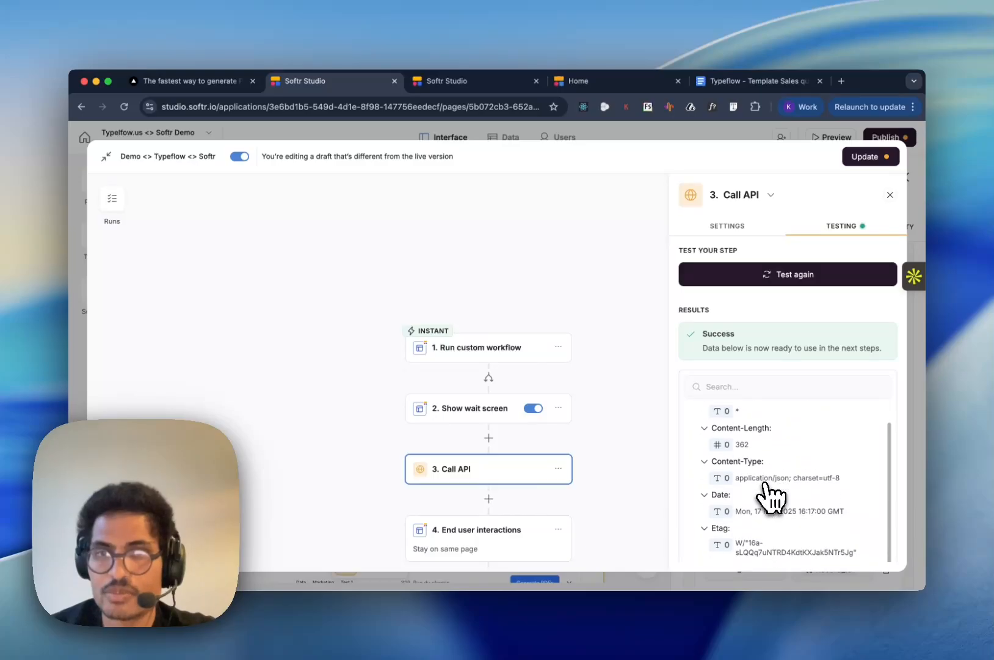
{"action": "scroll", "coordinate": [771, 498], "scroll_direction": "down", "scroll_amount": 6}
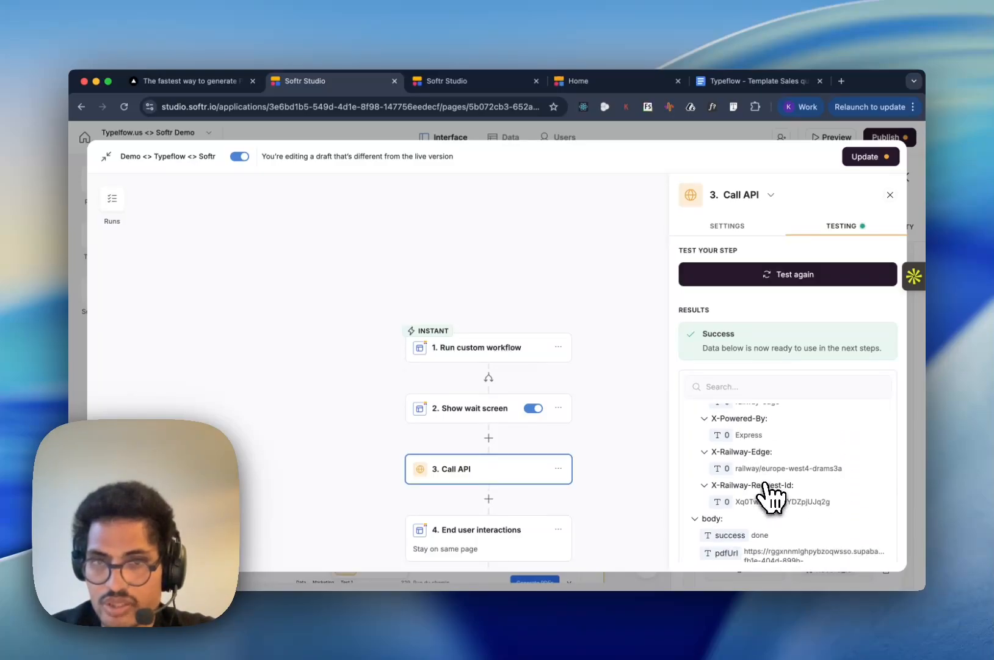
{"action": "scroll", "coordinate": [772, 559], "scroll_direction": "down", "scroll_amount": 2}
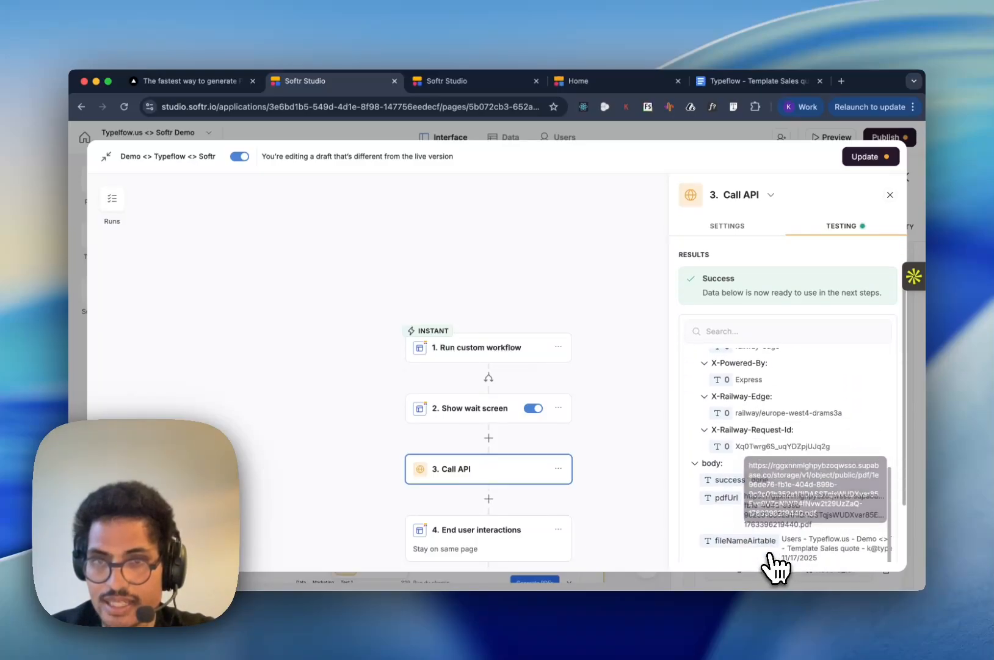
{"action": "scroll", "coordinate": [775, 566], "scroll_direction": "down", "scroll_amount": 2}
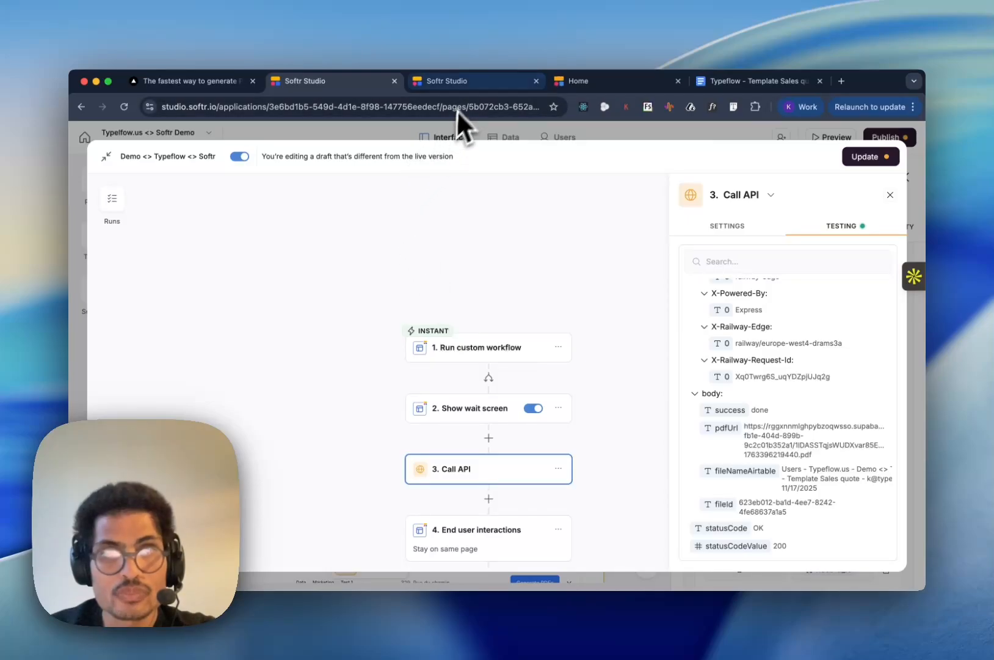
Open the PDF File attachment of the record with the longest product list in the Users table of Typeflow.us - Demo
{"action": "left_click", "coordinate": [468, 89]}
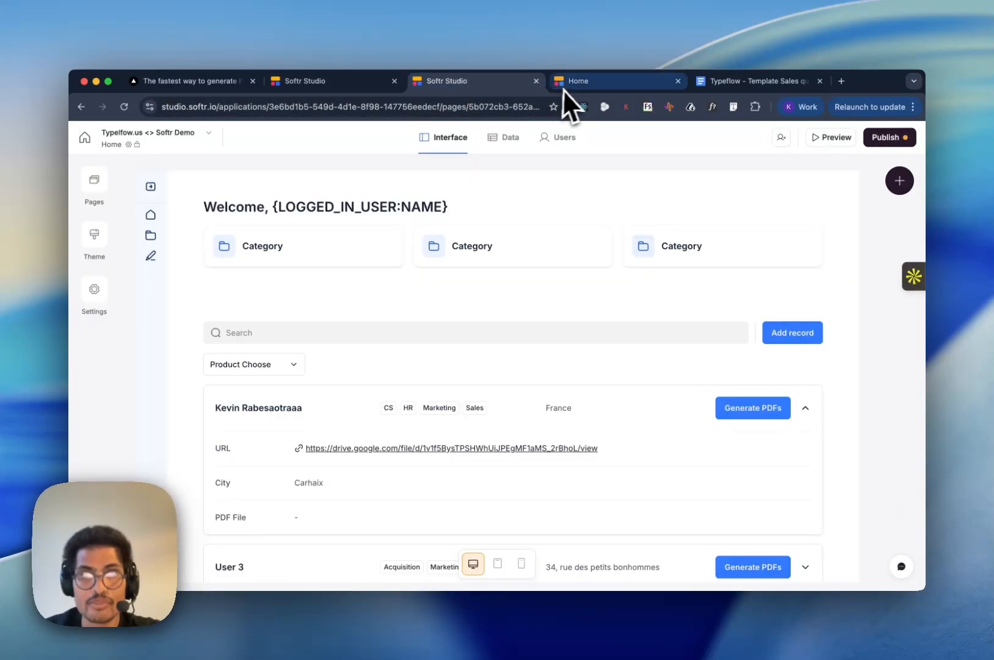
{"action": "left_click", "coordinate": [565, 85]}
{"action": "left_click", "coordinate": [472, 85]}
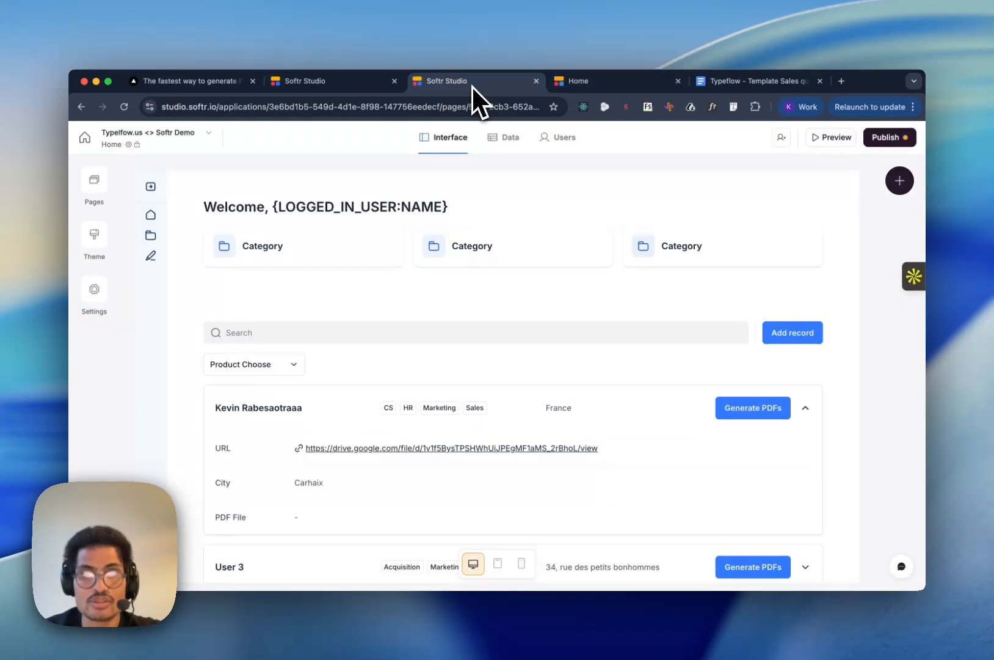
{"action": "left_click", "coordinate": [512, 141]}
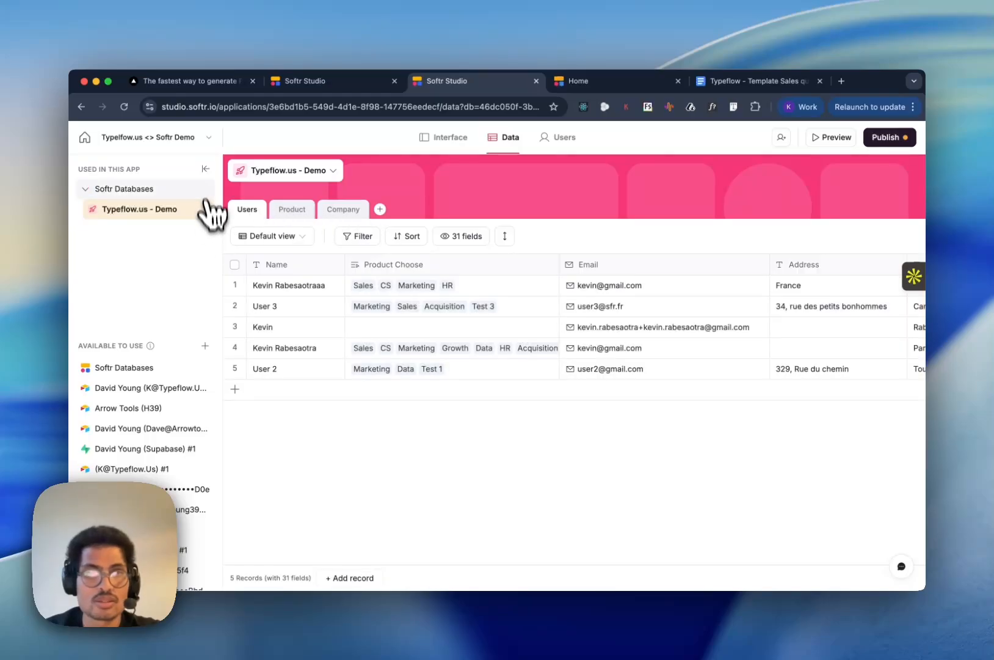
{"action": "left_click", "coordinate": [205, 169]}
{"action": "scroll", "coordinate": [489, 324], "scroll_direction": "right", "scroll_amount": 10}
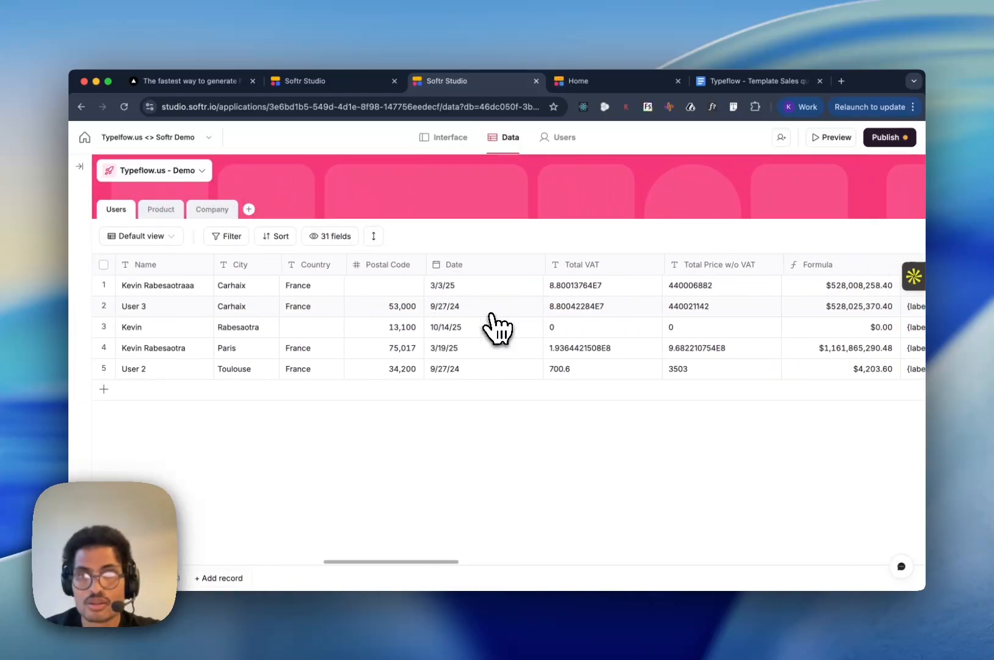
{"action": "scroll", "coordinate": [496, 328], "scroll_direction": "right", "scroll_amount": 10}
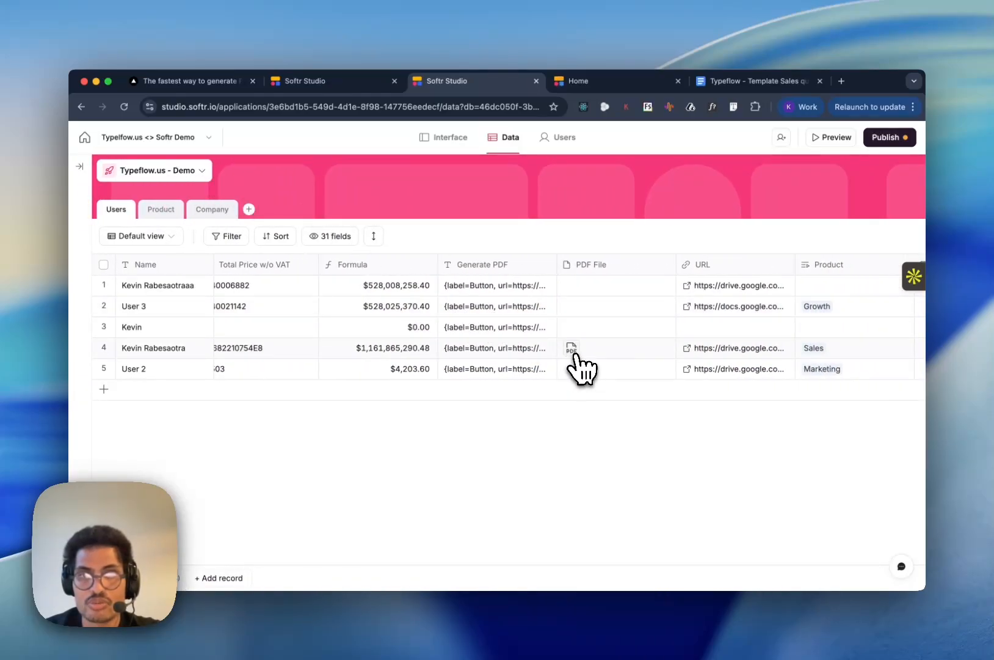
{"action": "left_click", "coordinate": [572, 349]}
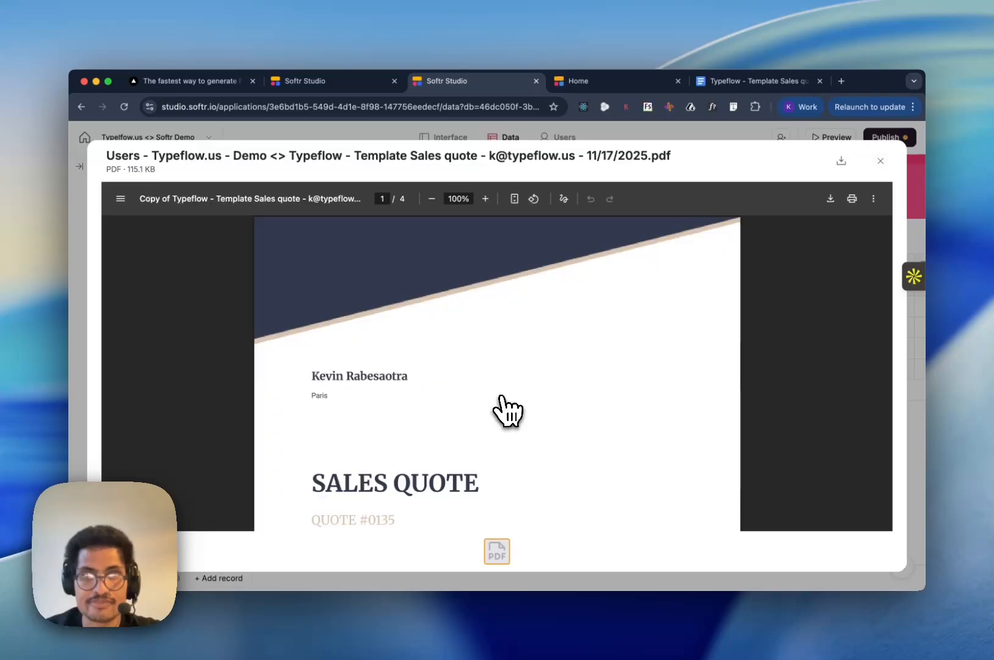
Look through the generated sales quote's pages, close the PDF and return to the Demo <> Typeflow <> Softr workflow
{"action": "scroll", "coordinate": [504, 403], "scroll_direction": "down", "scroll_amount": 3}
{"action": "scroll", "coordinate": [502, 403], "scroll_direction": "down", "scroll_amount": 15}
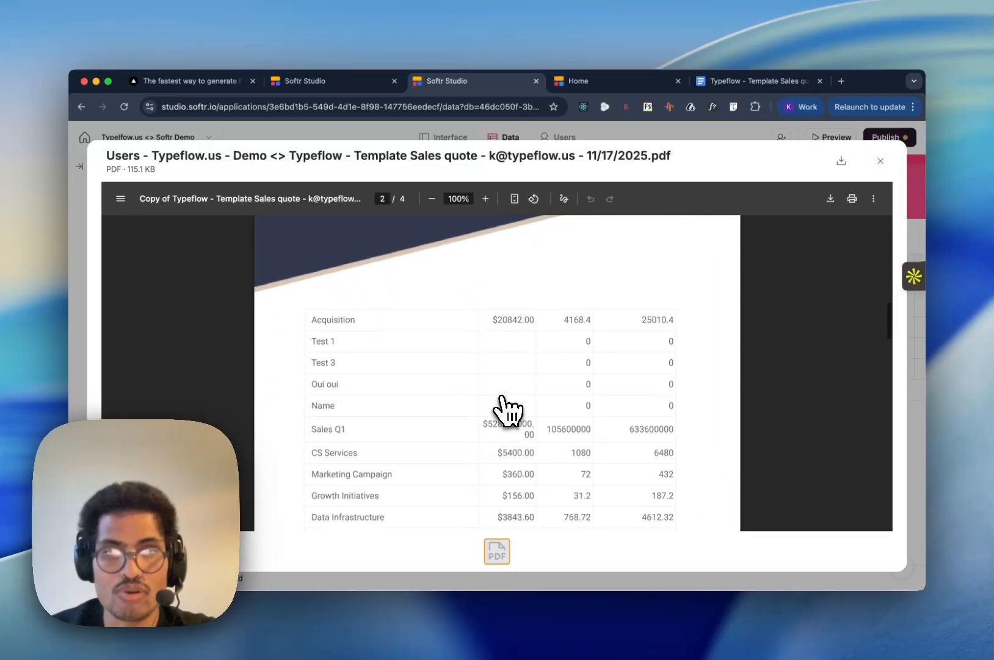
{"action": "scroll", "coordinate": [502, 403], "scroll_direction": "down", "scroll_amount": 3}
{"action": "scroll", "coordinate": [502, 403], "scroll_direction": "up", "scroll_amount": 20}
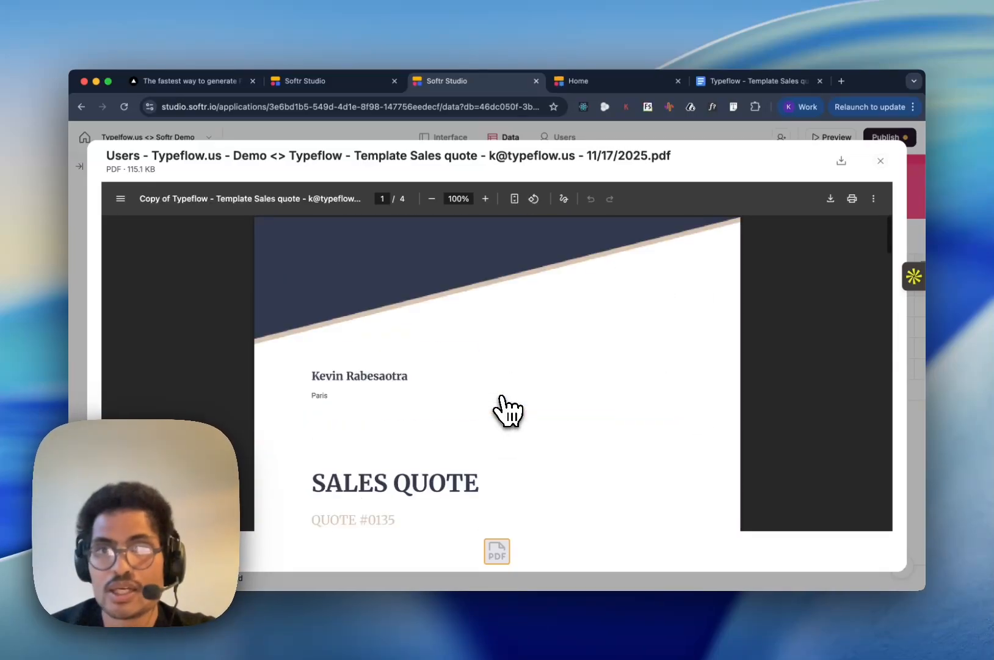
{"action": "left_click", "coordinate": [880, 160]}
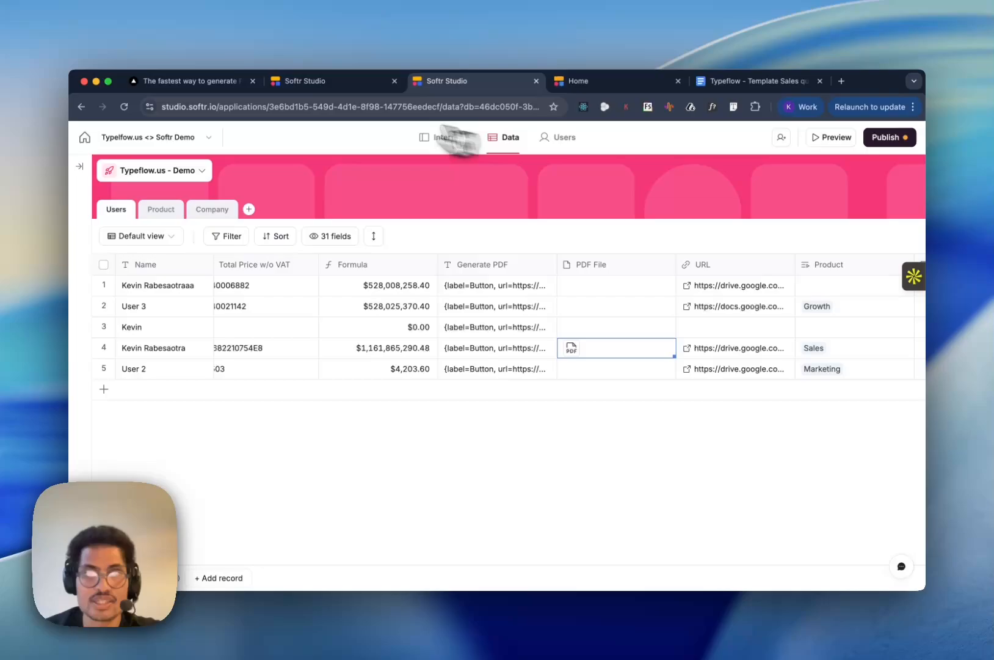
{"action": "left_click", "coordinate": [357, 90]}
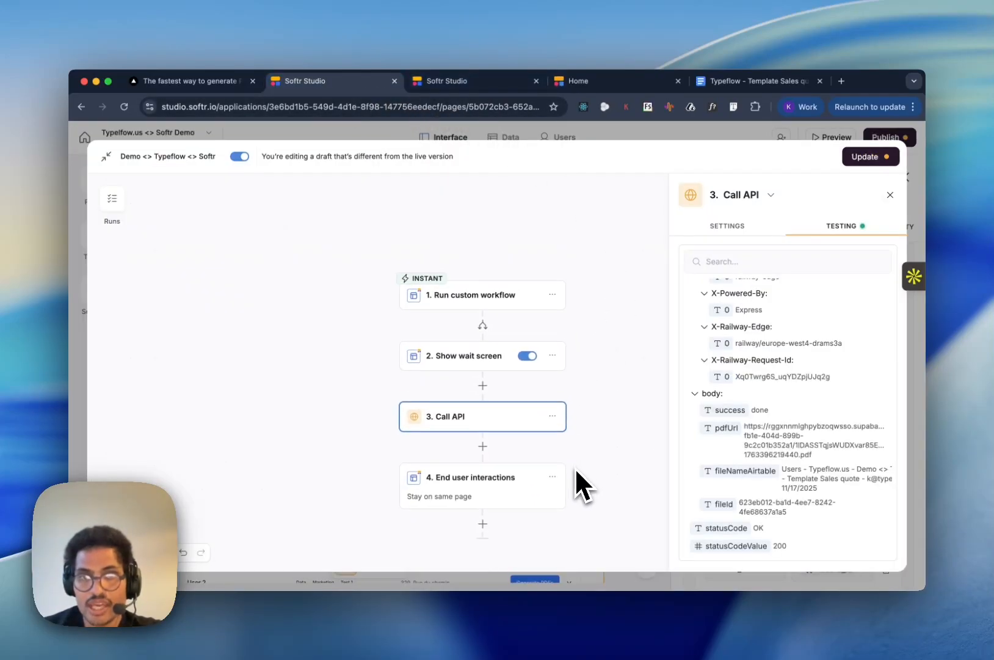